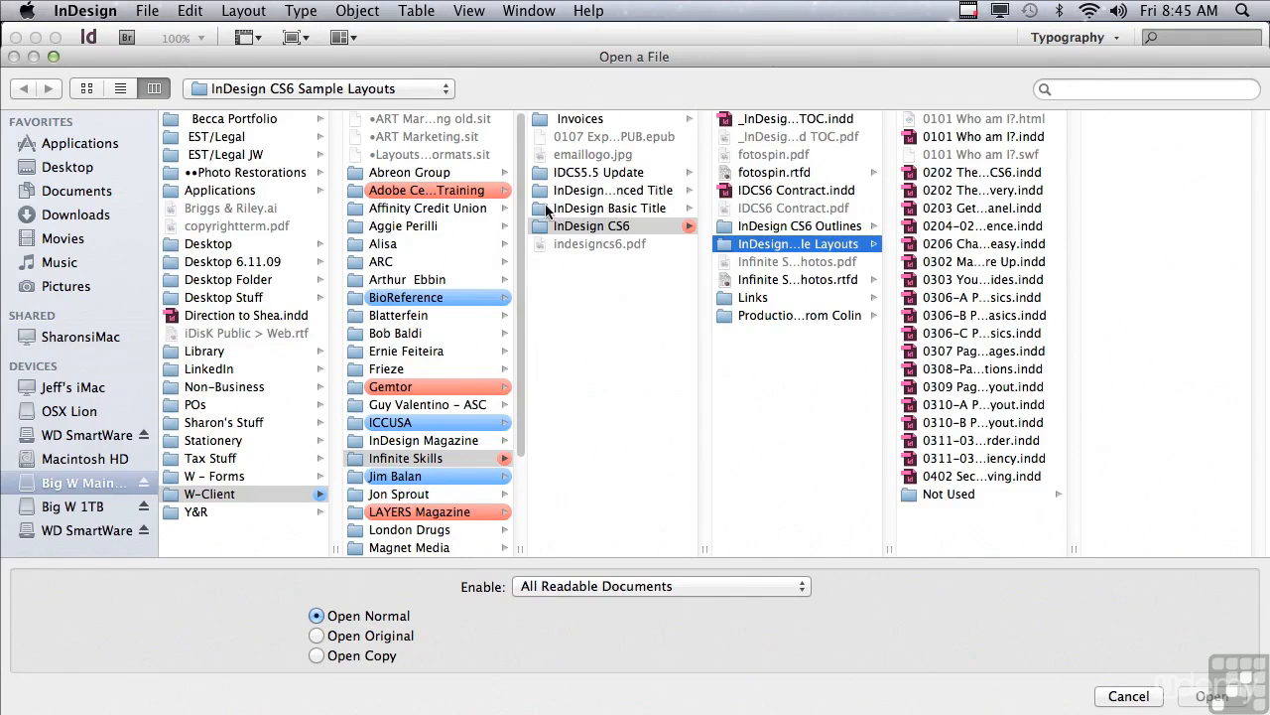
Open the documents 0311-0312 _Stacking Order.indd and 0311-0312 Layers of Efficiency.indd together.
left_click(1053, 440)
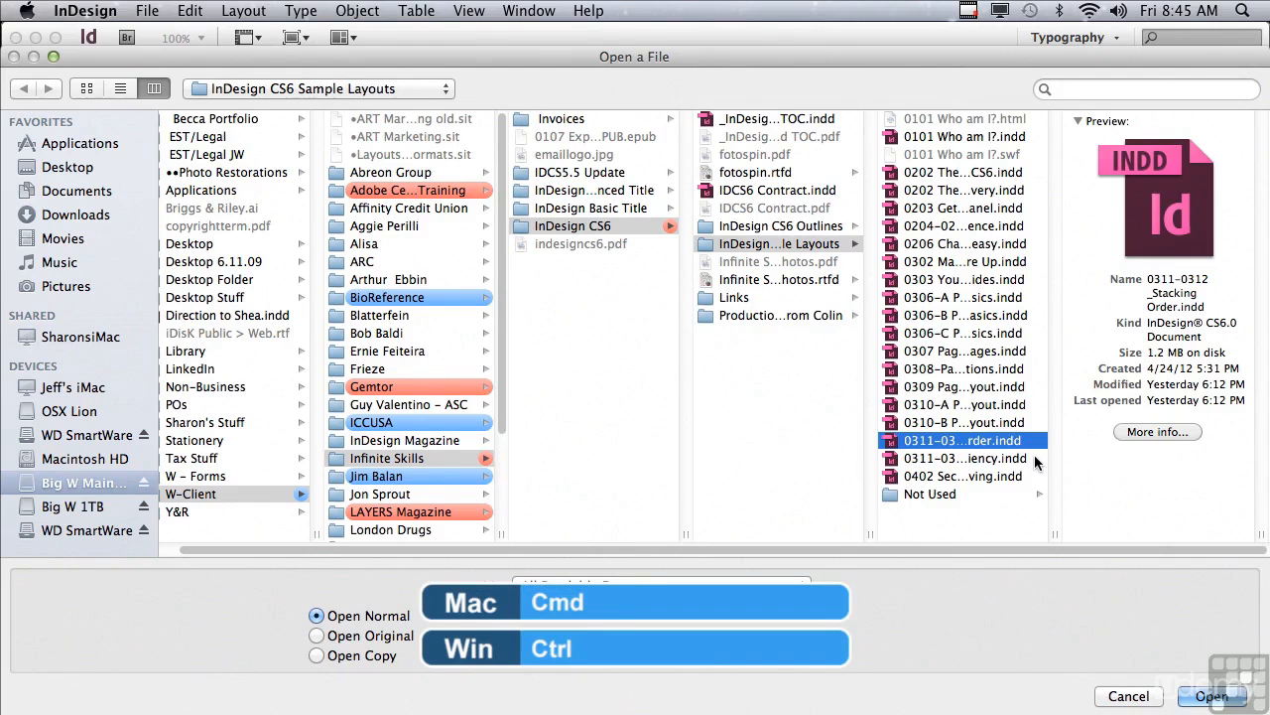
left_click(993, 458, "super")
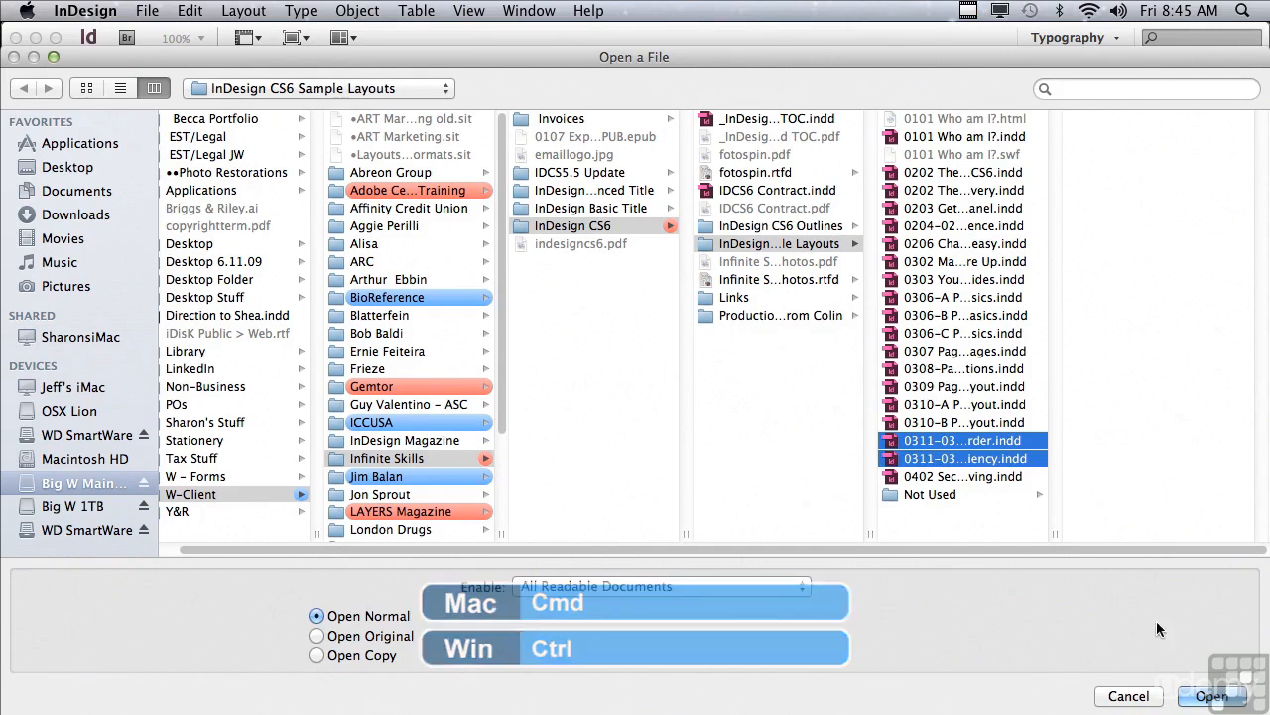
key("Return")
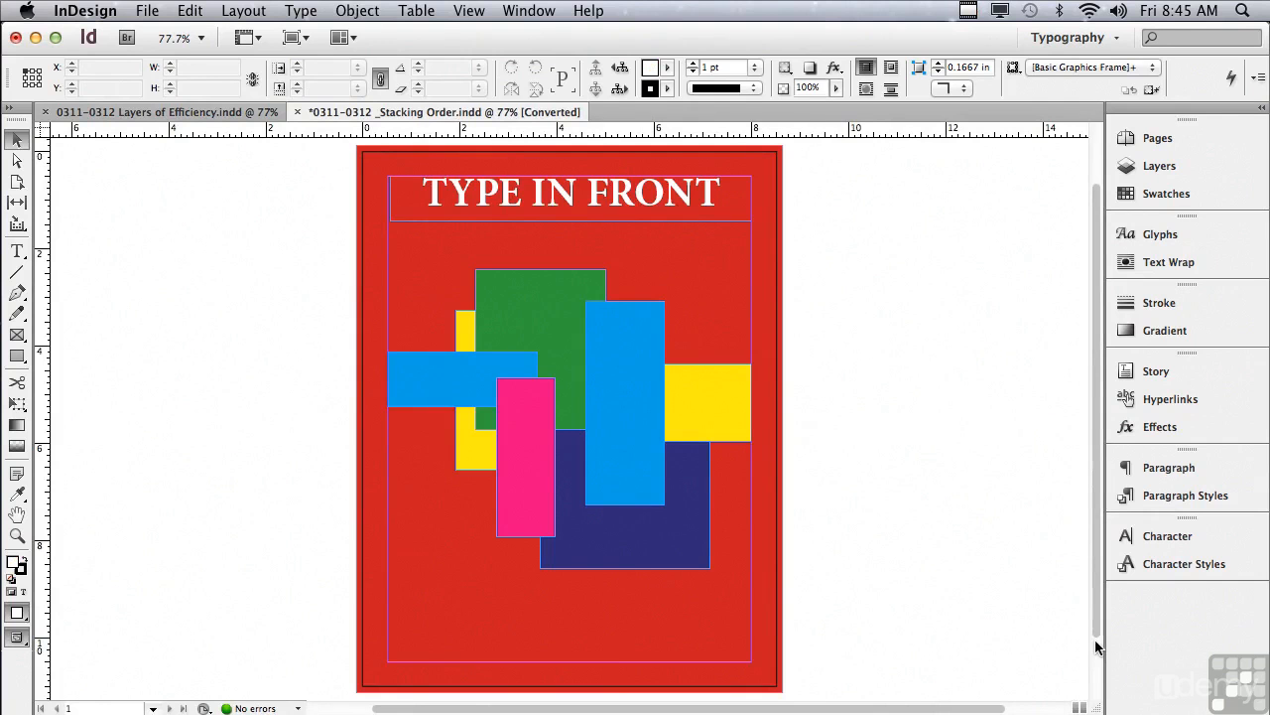
Add a new layer above Layer 1 in the Stacking Order document and name it Type.
left_click(1179, 169)
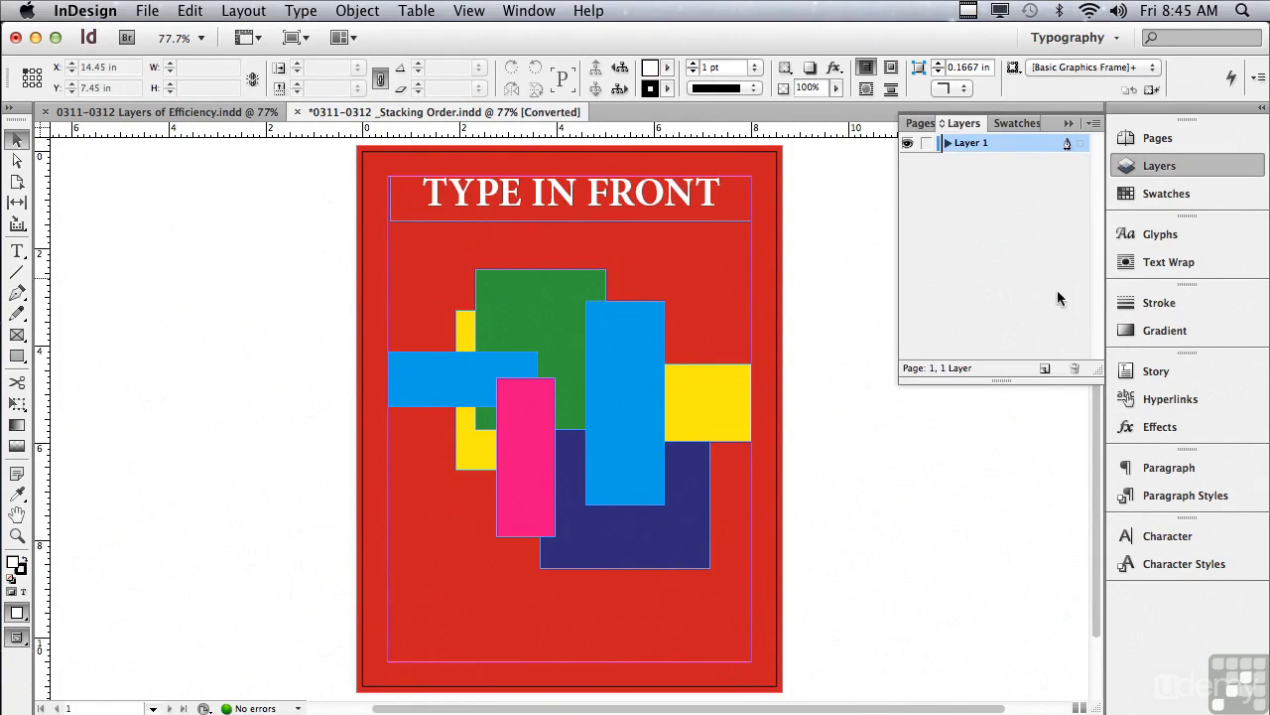
left_click(1044, 369)
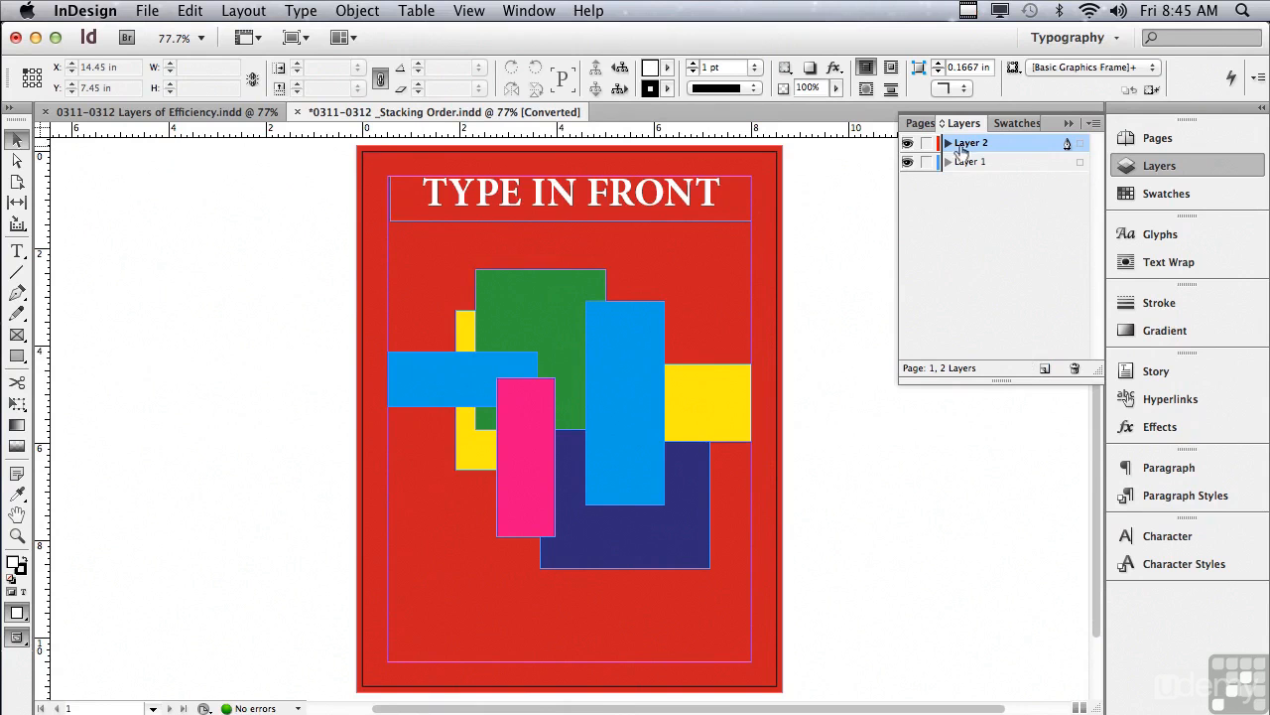
left_click(966, 146)
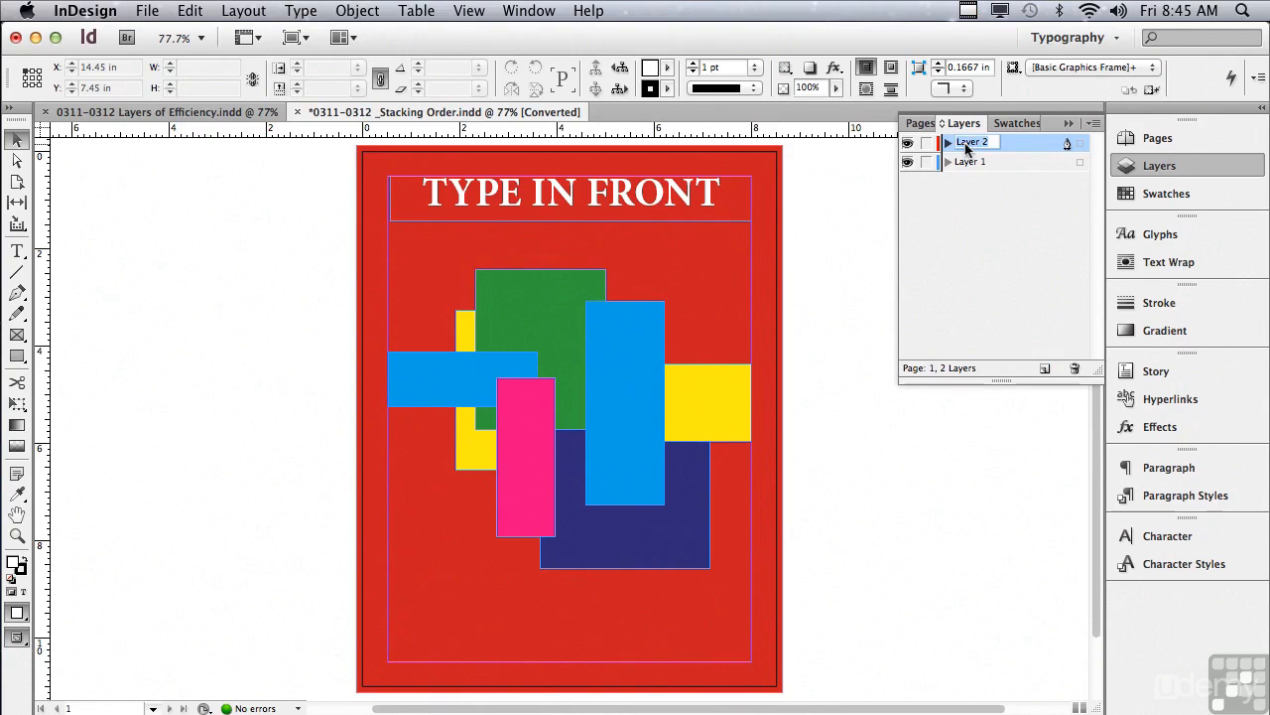
type("Type")
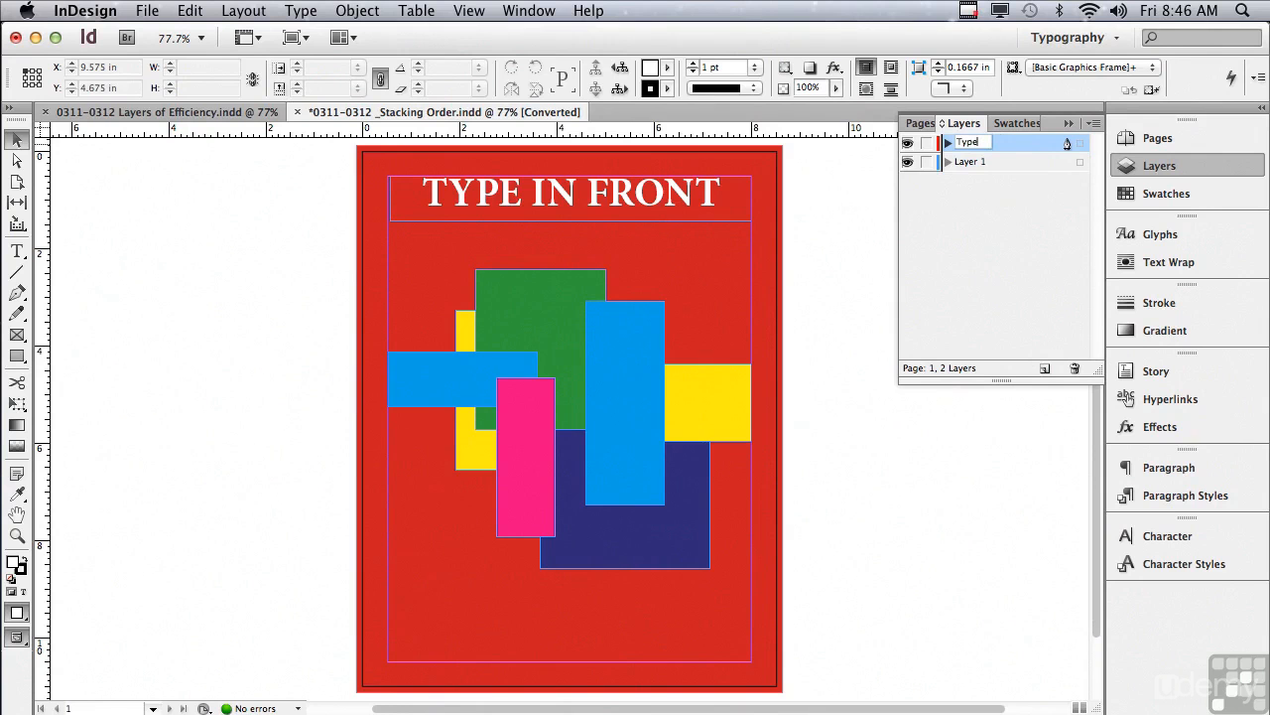
Rename Layer 1 as Rectangles.
left_click(962, 169)
left_click(960, 163)
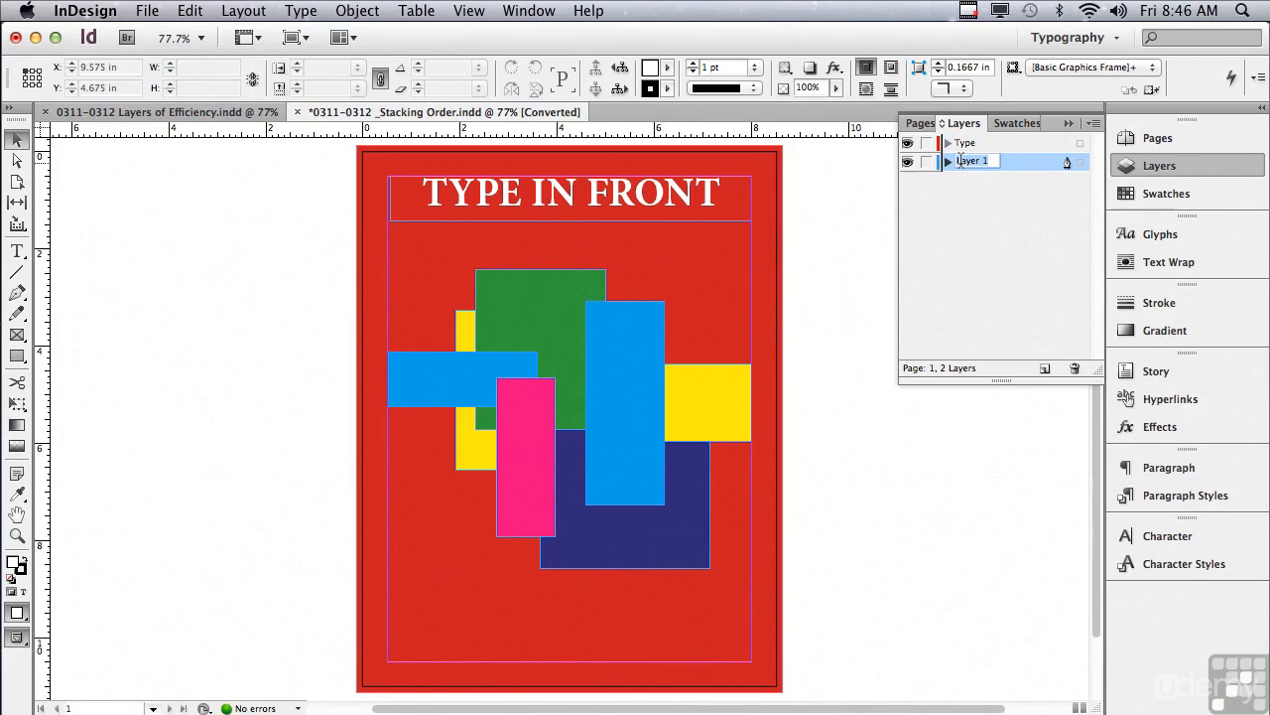
type("Rectangles")
key("Return")
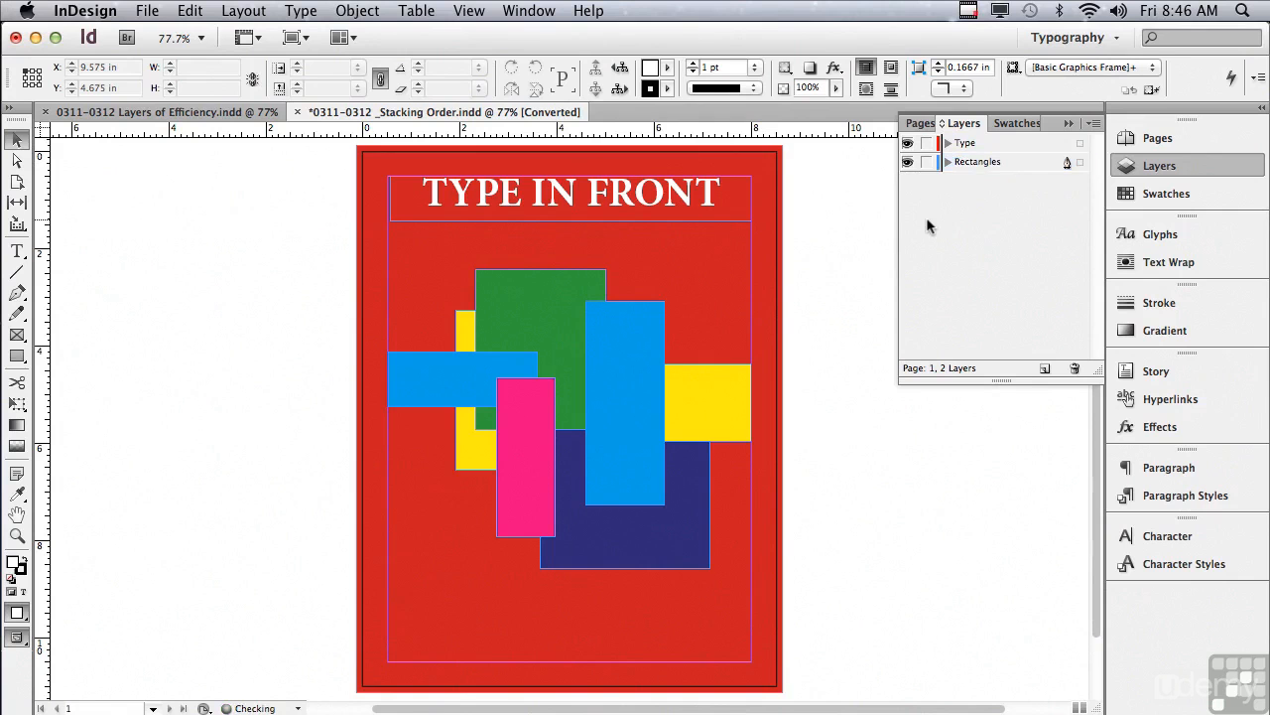
Add another layer, place it below the Rectangles layer and name it Background.
left_click(1046, 369)
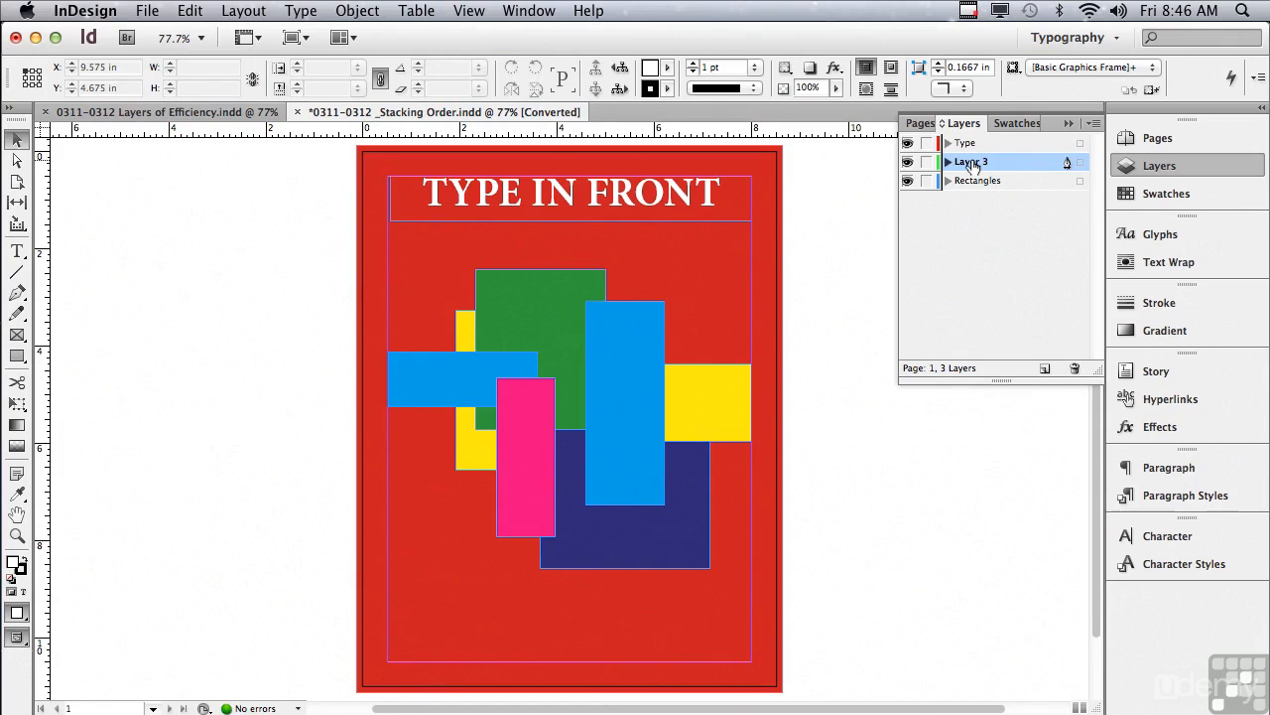
left_click_drag(971, 167, 971, 188)
double_click(973, 182)
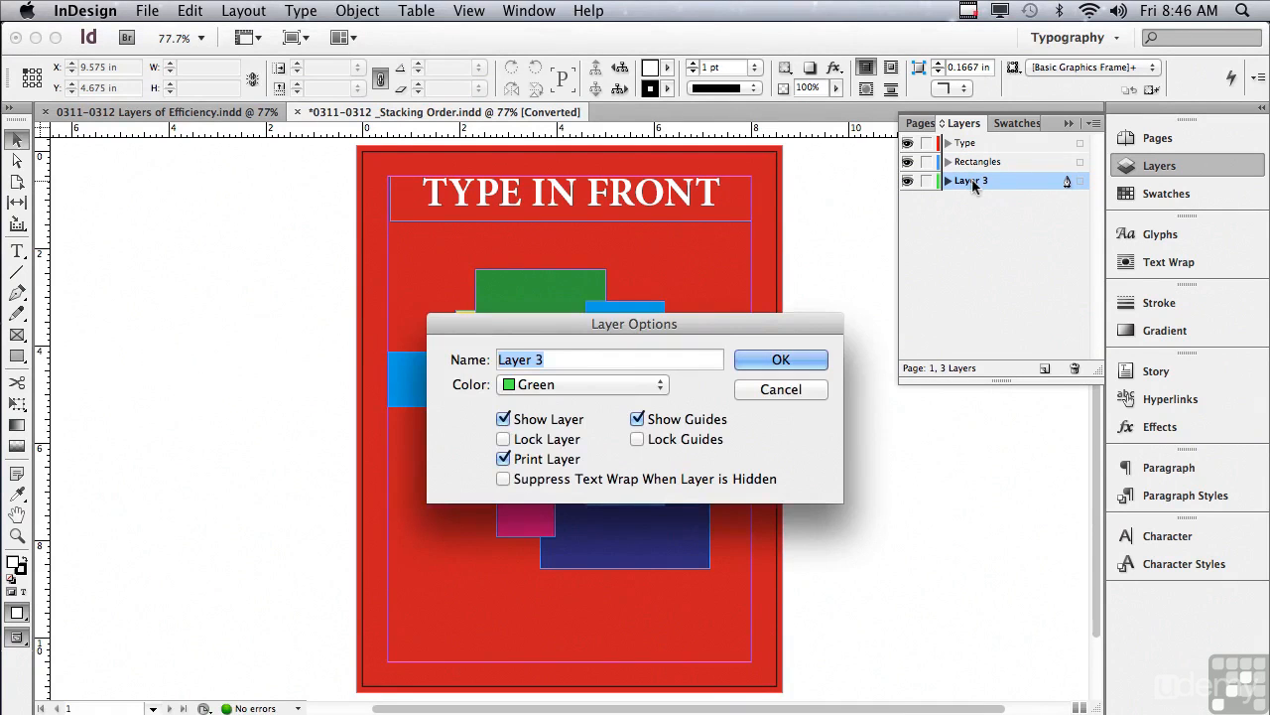
type("Background")
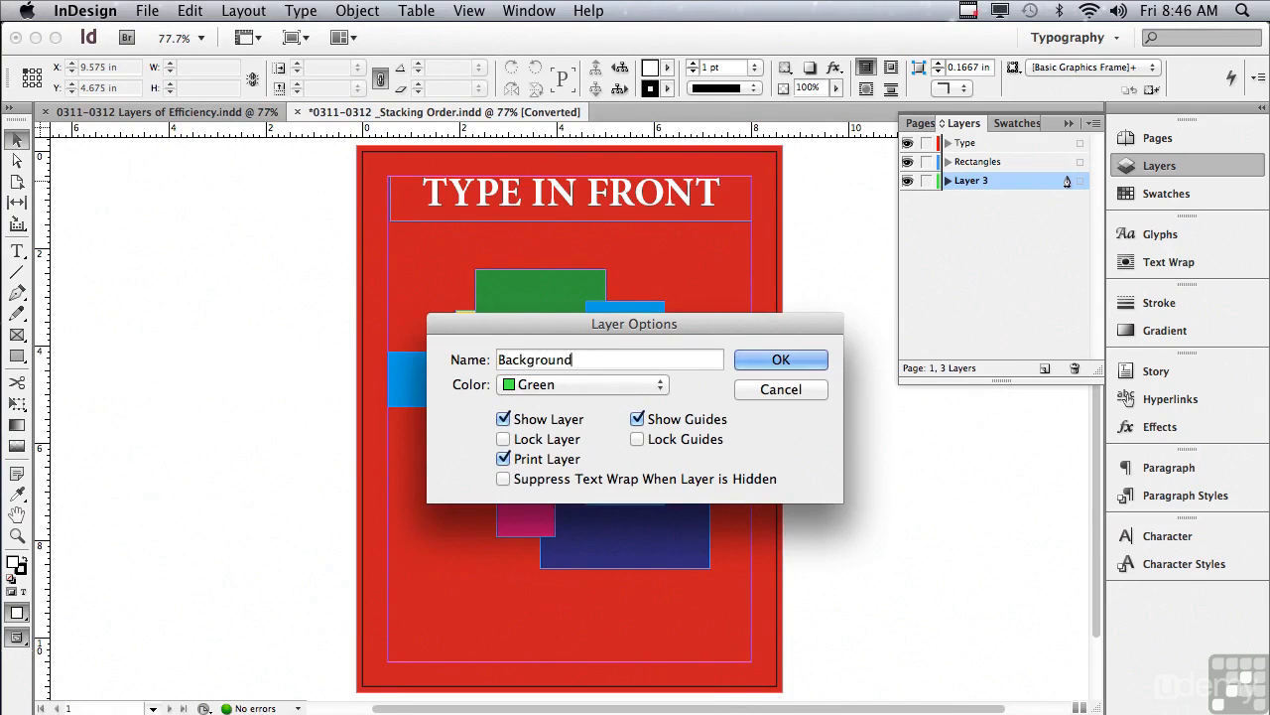
left_click(813, 359)
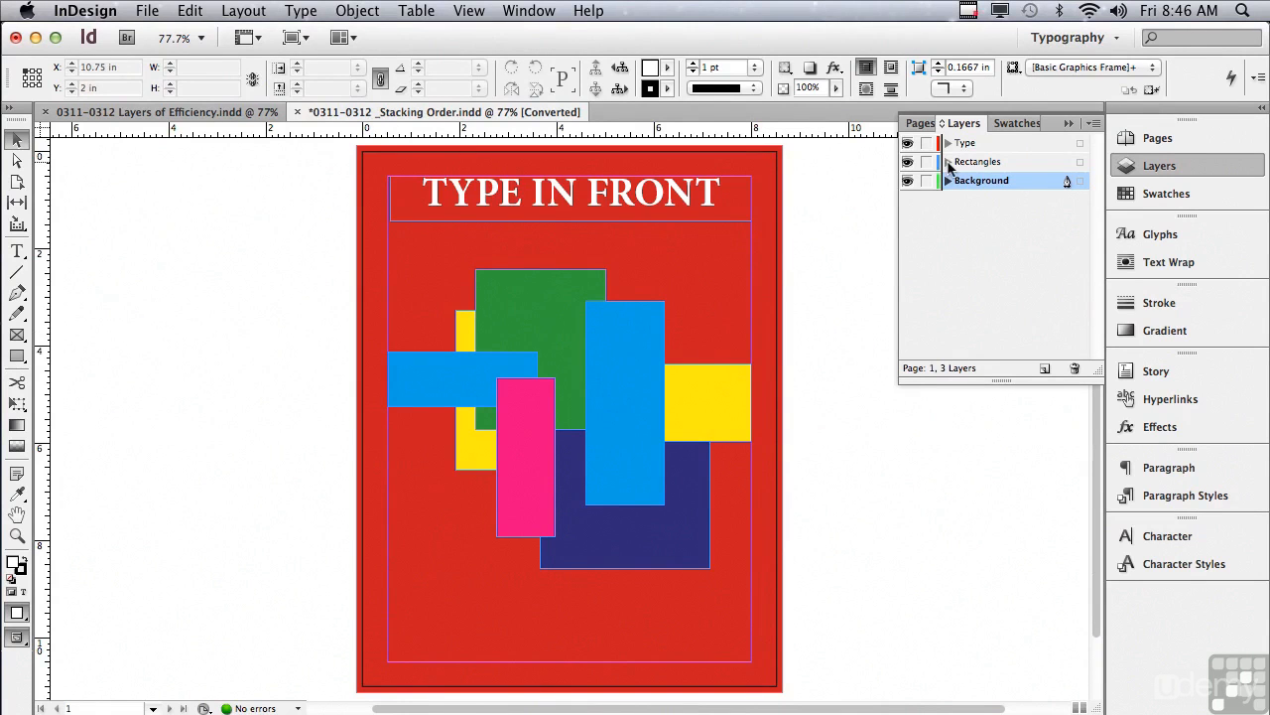
Move the Type in Front text frame from the Rectangles layer onto the Type layer.
left_click(948, 162)
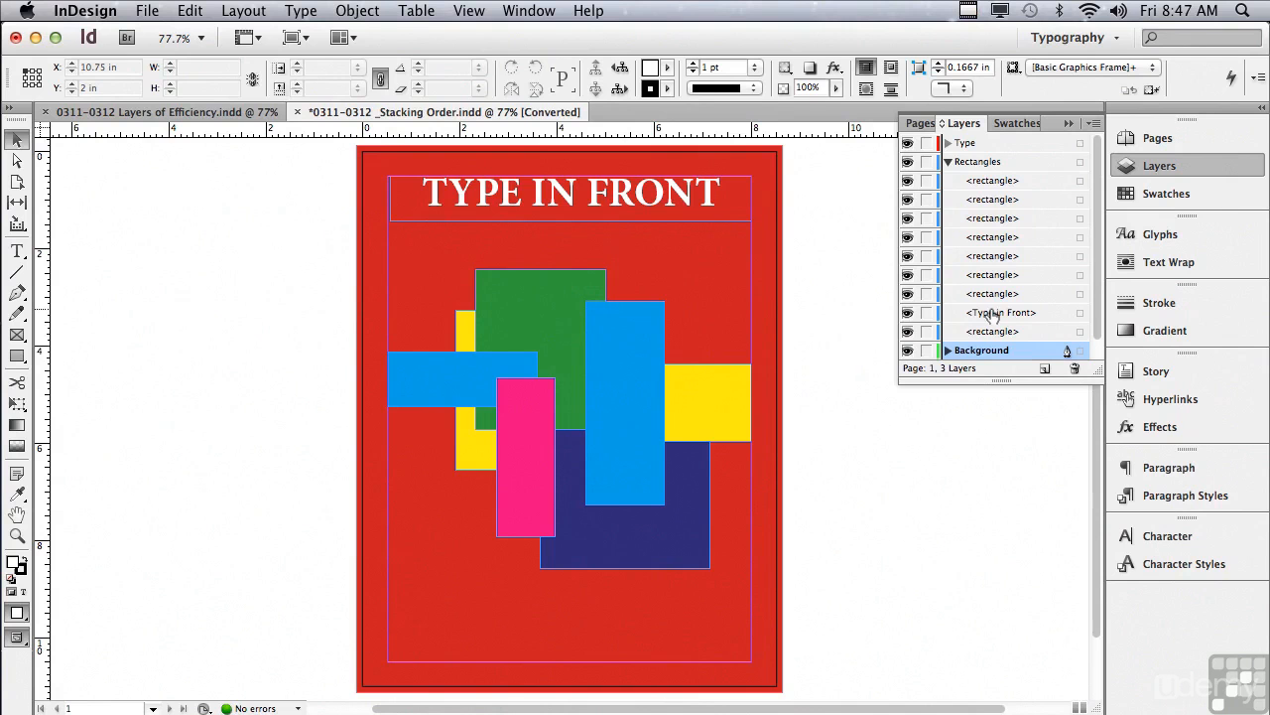
left_click(992, 314)
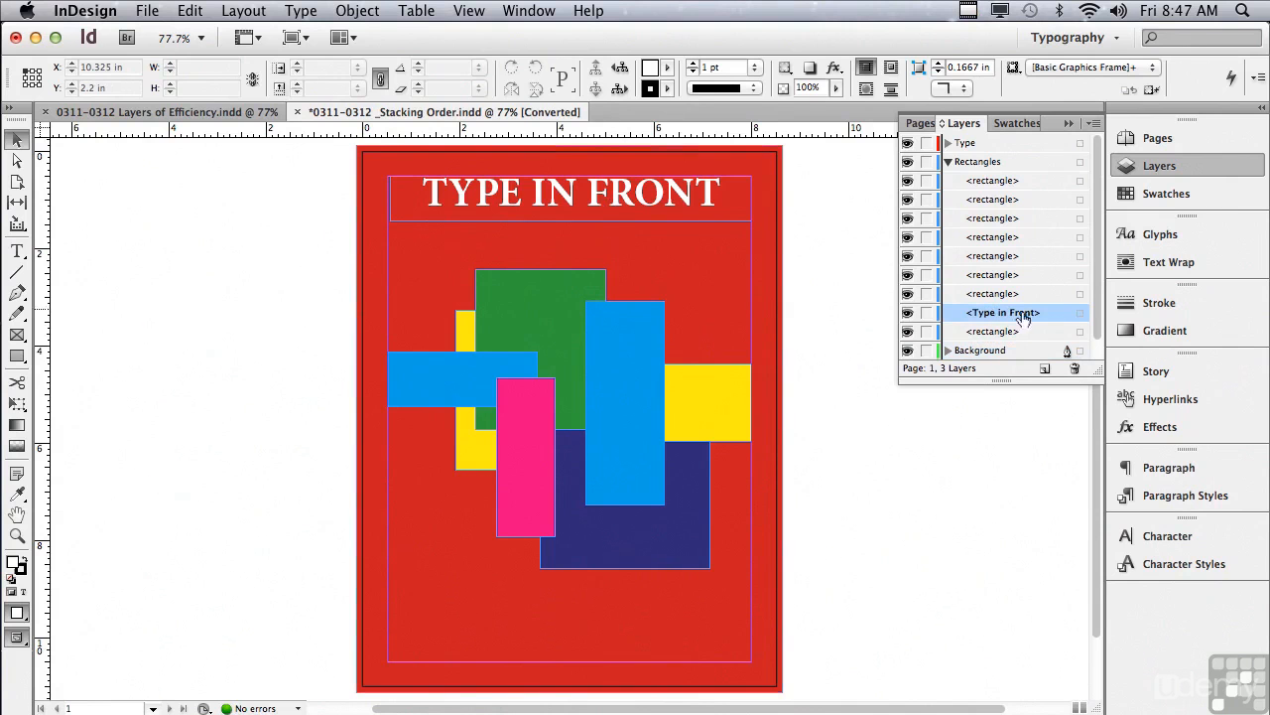
left_click(1079, 314)
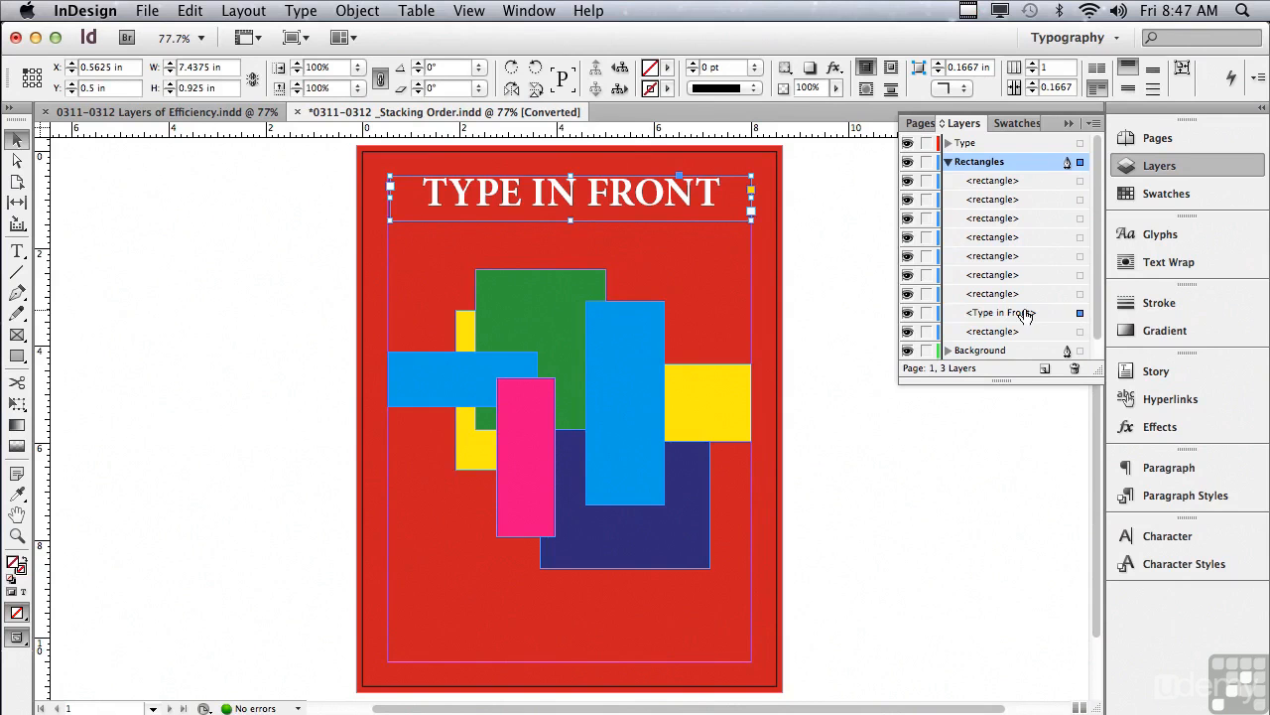
left_click_drag(1005, 313, 1008, 176)
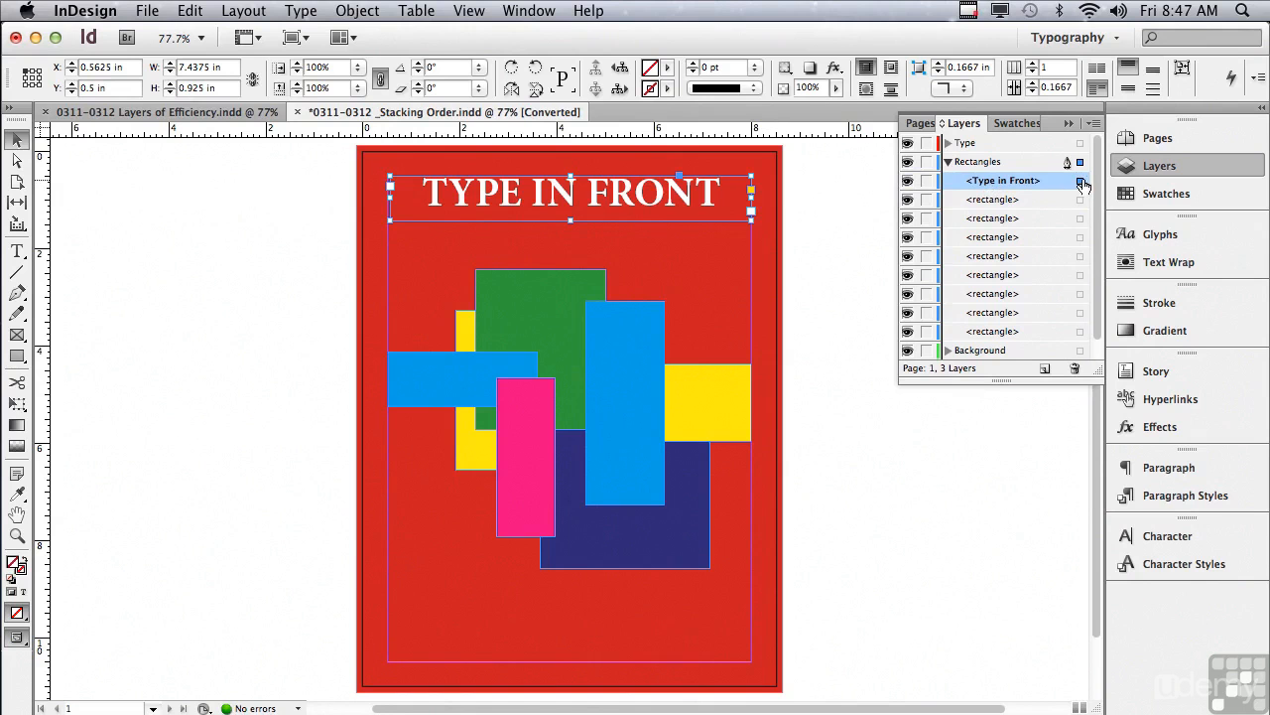
left_click_drag(1080, 181, 1081, 147)
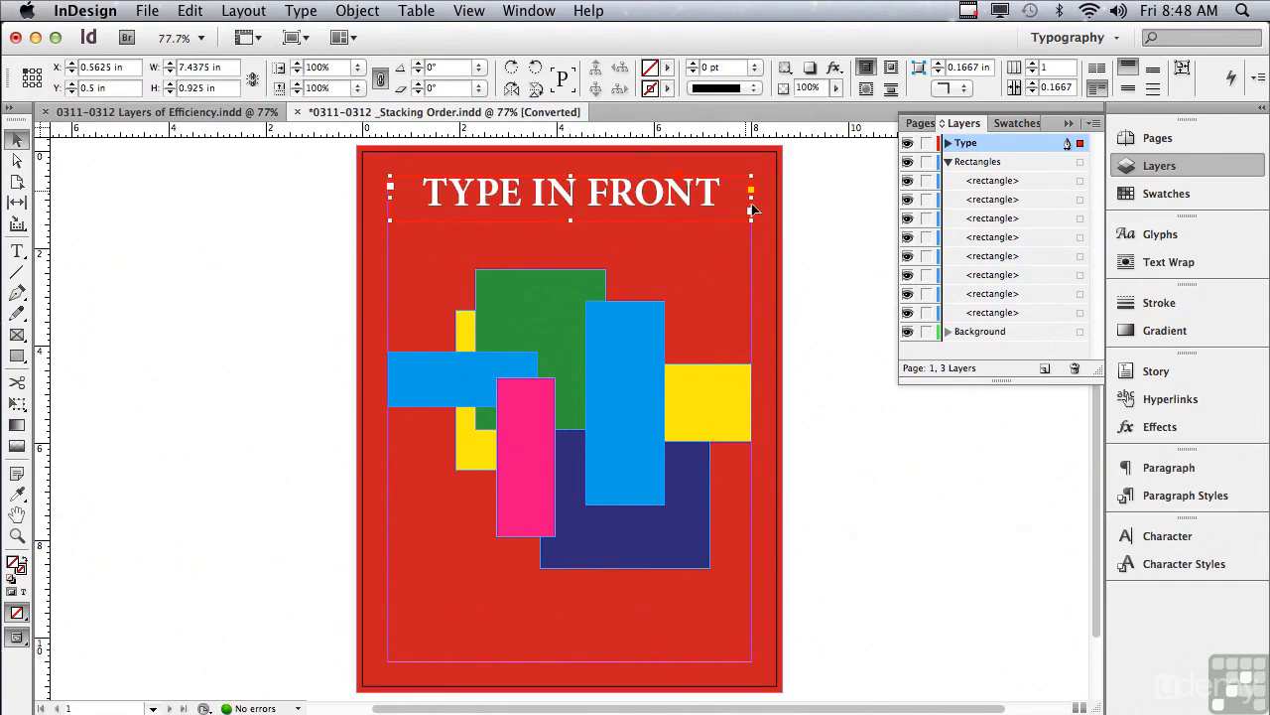
Move the red page-sized rectangle from the Rectangles layer onto the Background layer.
left_click(977, 164)
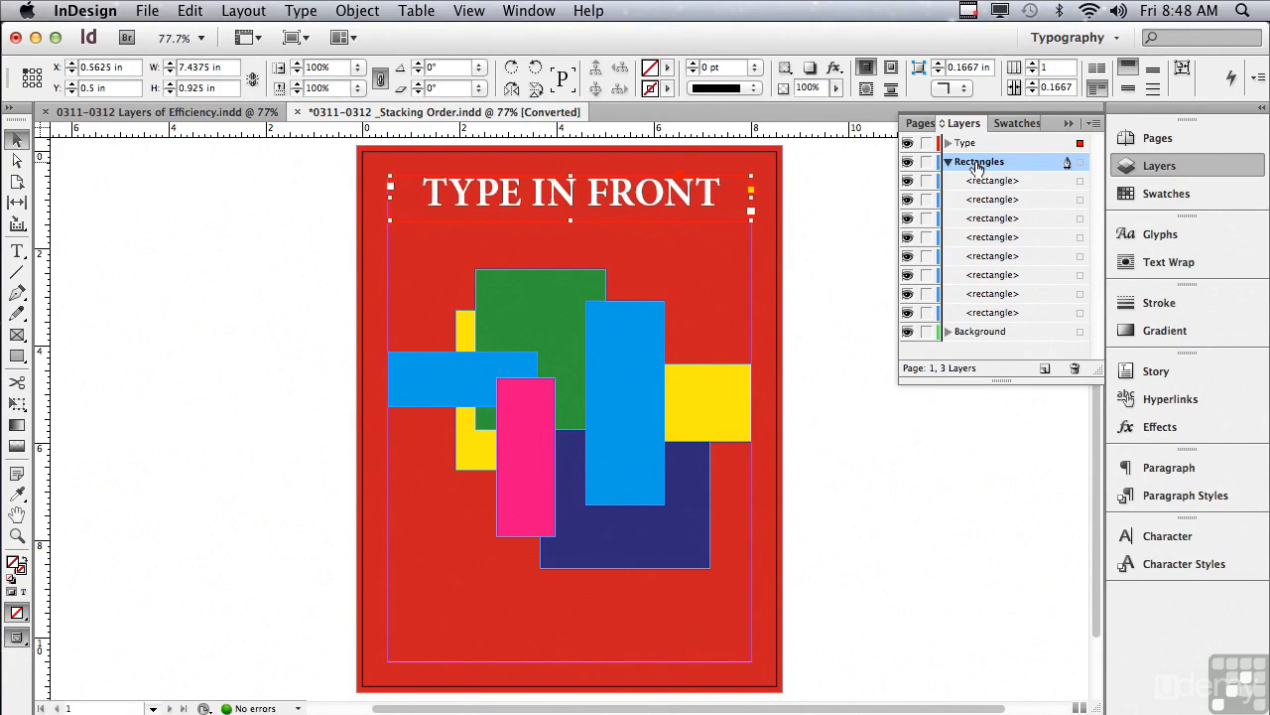
left_click(771, 299)
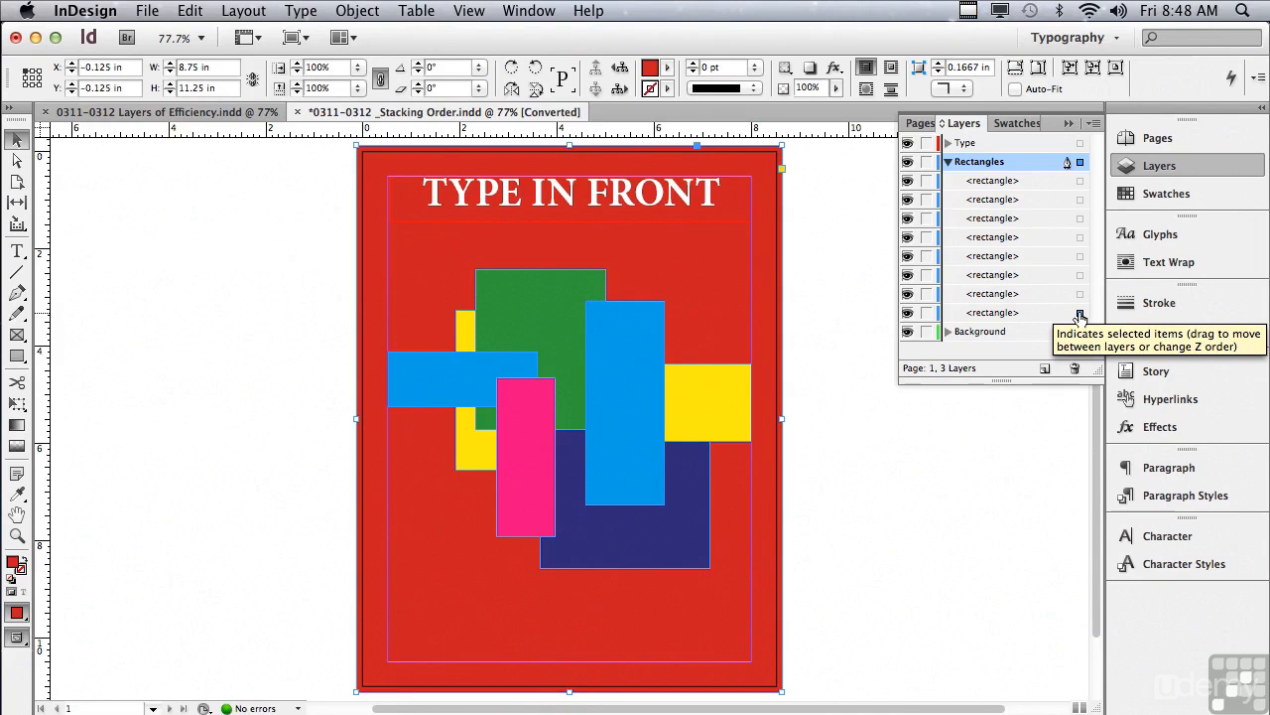
left_click_drag(1080, 316, 1073, 338)
Expand the Background layer and check its rectangle by hiding it and showing it again.
left_click(948, 312)
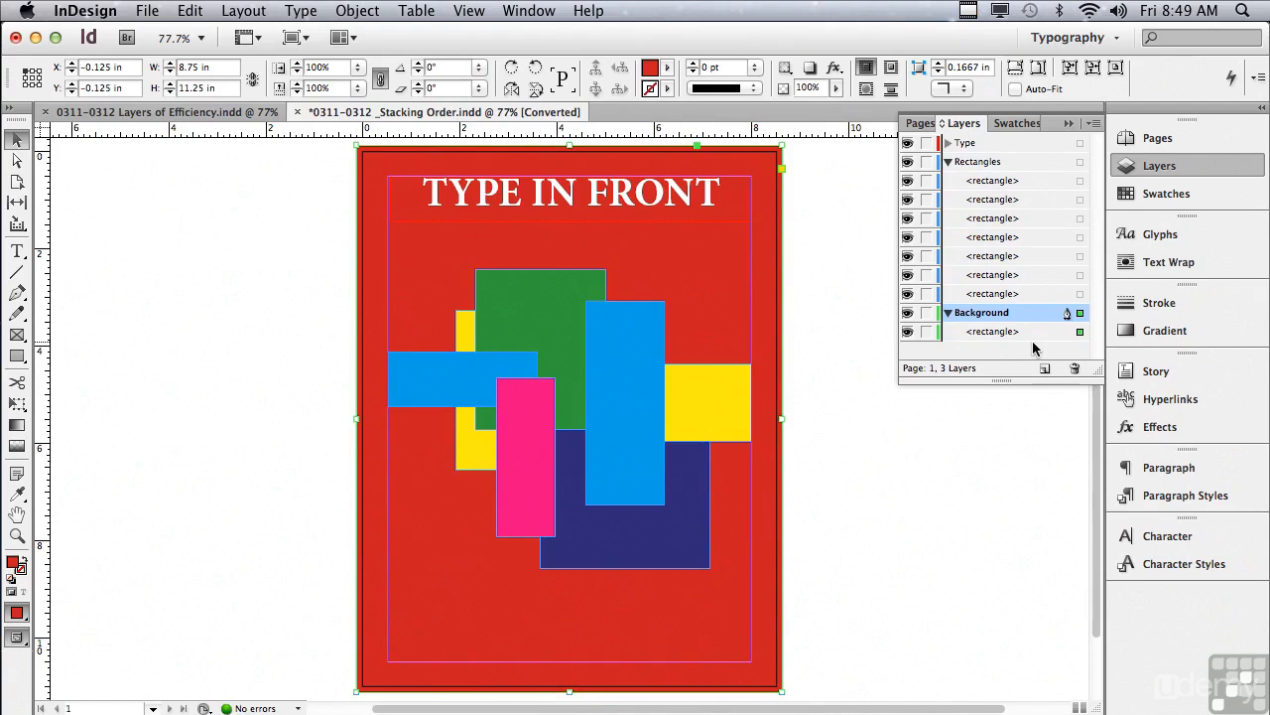
left_click(906, 332)
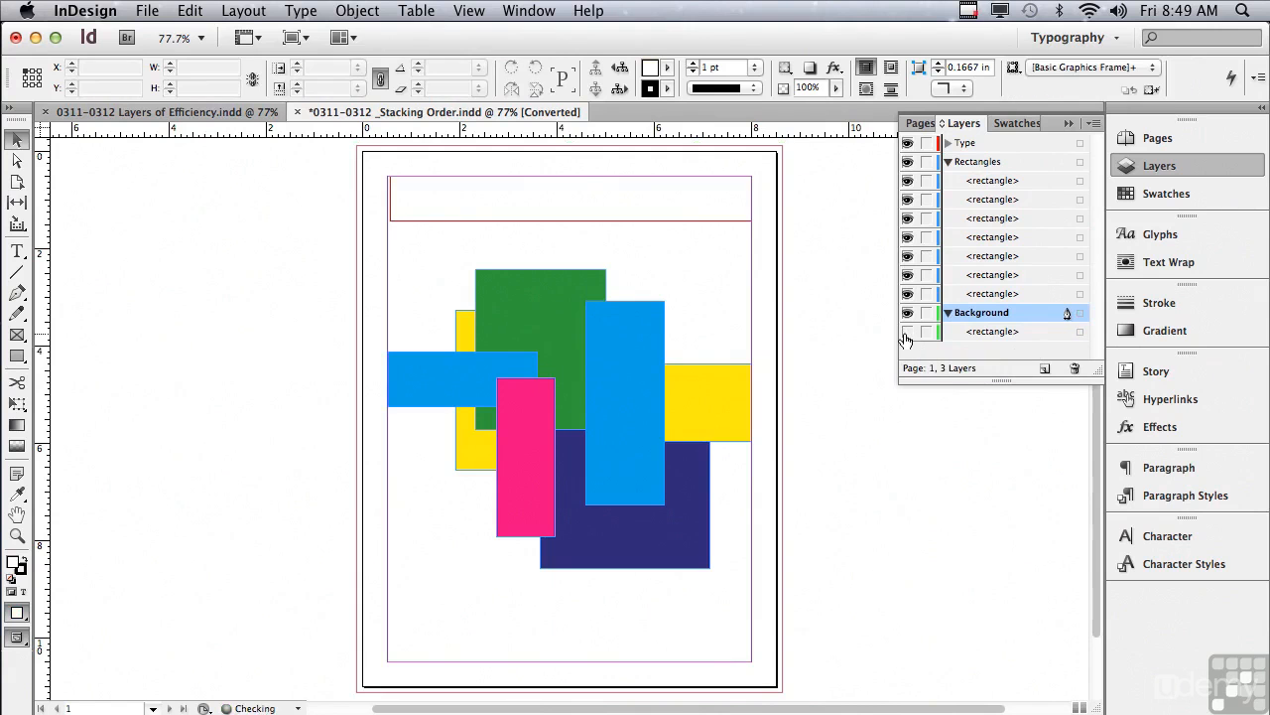
left_click(906, 333)
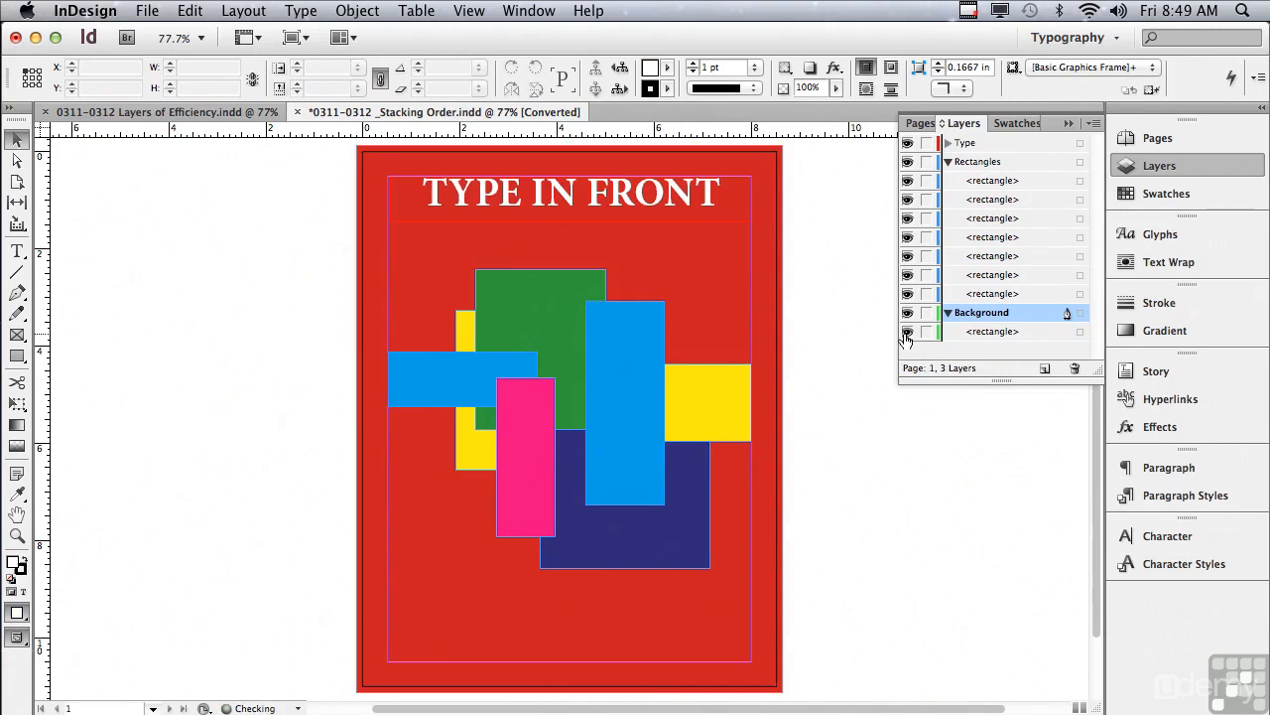
Lock the background rectangle, select all the overlapping rectangles with a marquee, and unlock the background rectangle again.
left_click(926, 332)
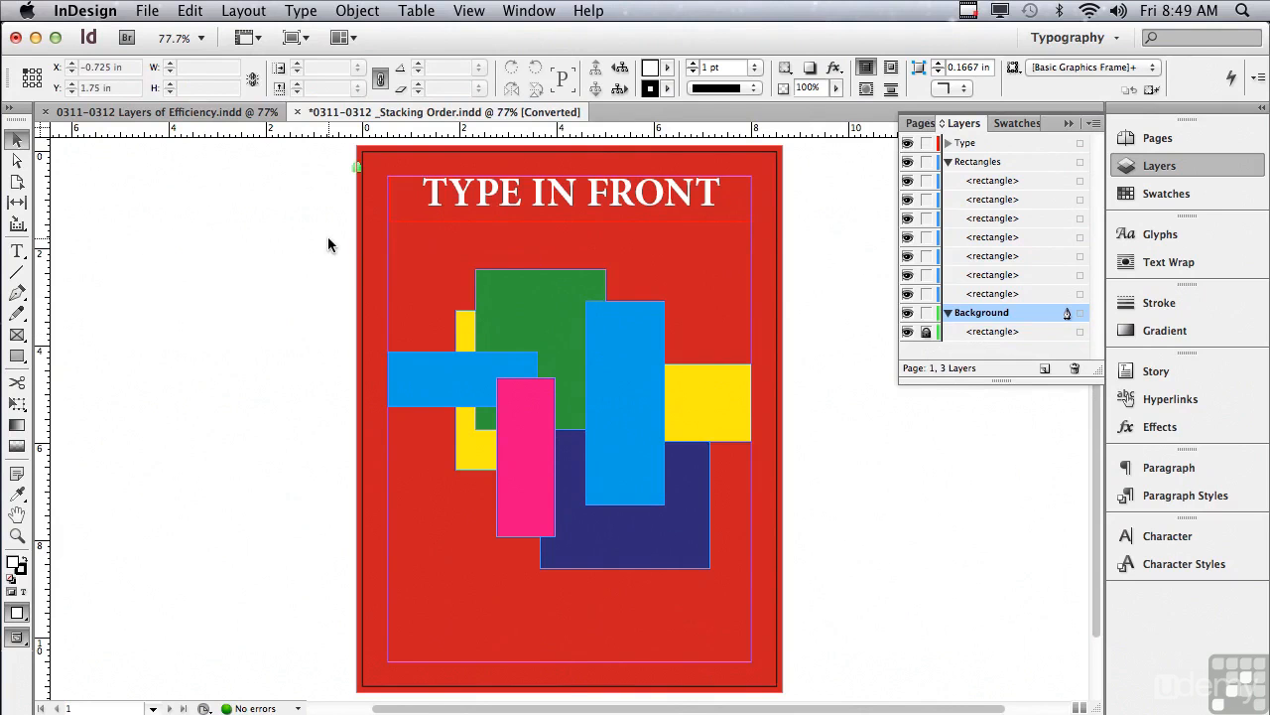
left_click_drag(329, 238, 924, 558)
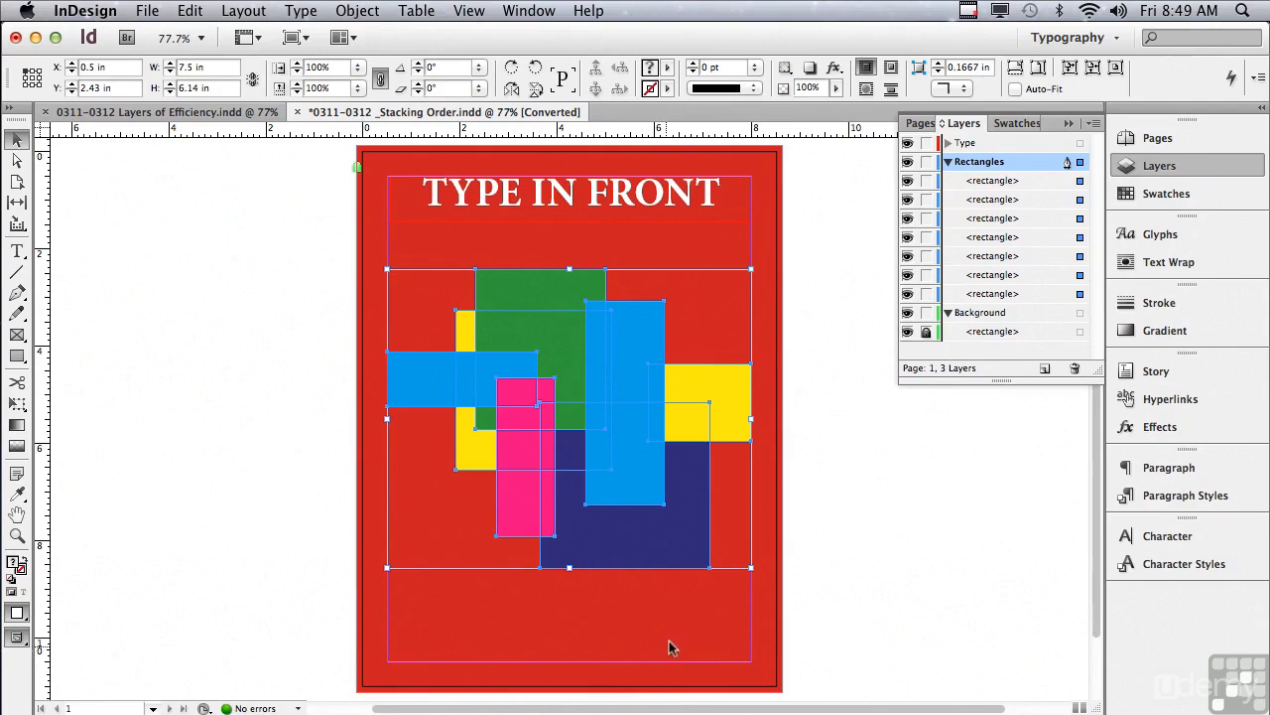
left_click(926, 332)
In the Rectangles layer, move the topmost rectangle down to fourth place and the bottommost yellow one to the front, and deselect everything.
left_click(997, 181)
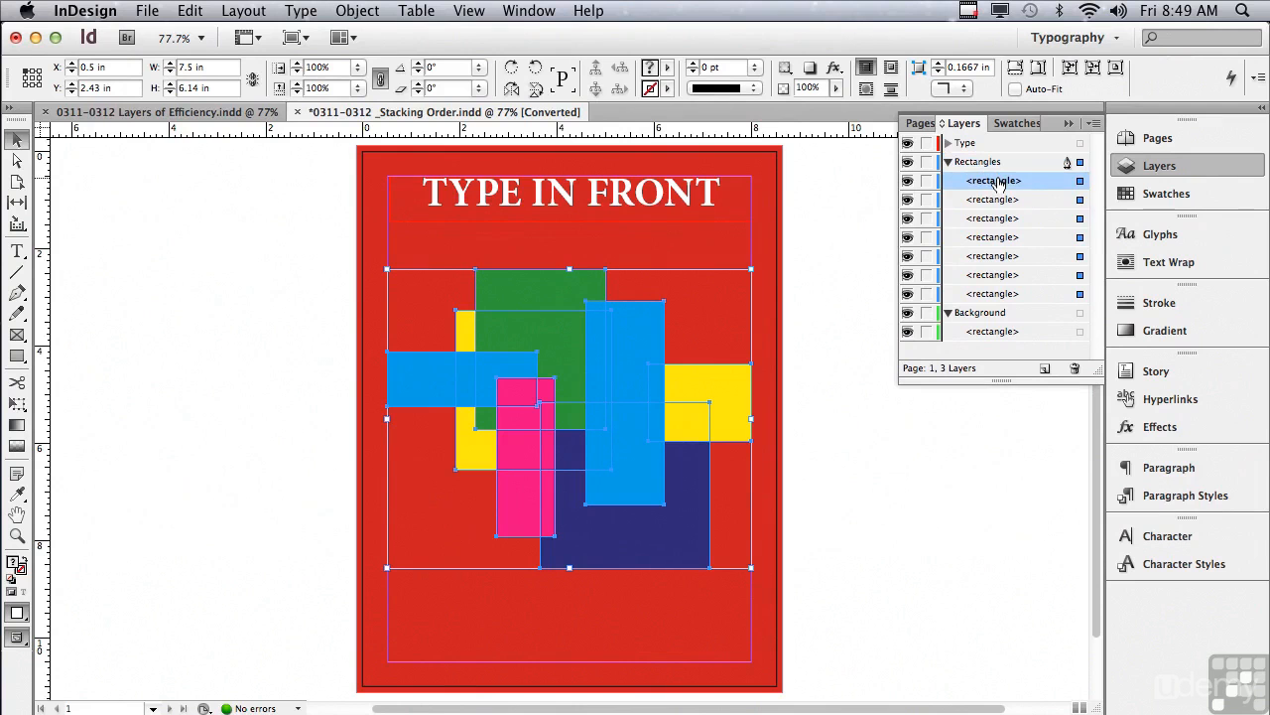
left_click_drag(996, 182, 991, 256)
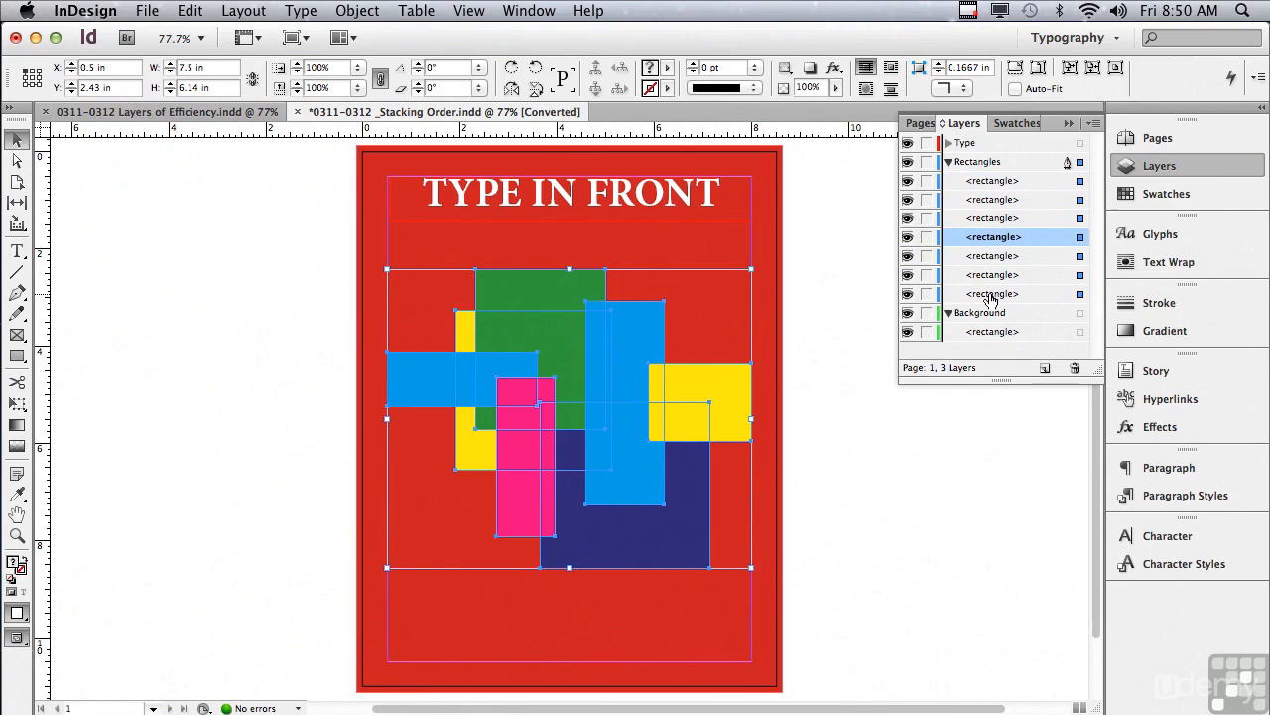
left_click(990, 295)
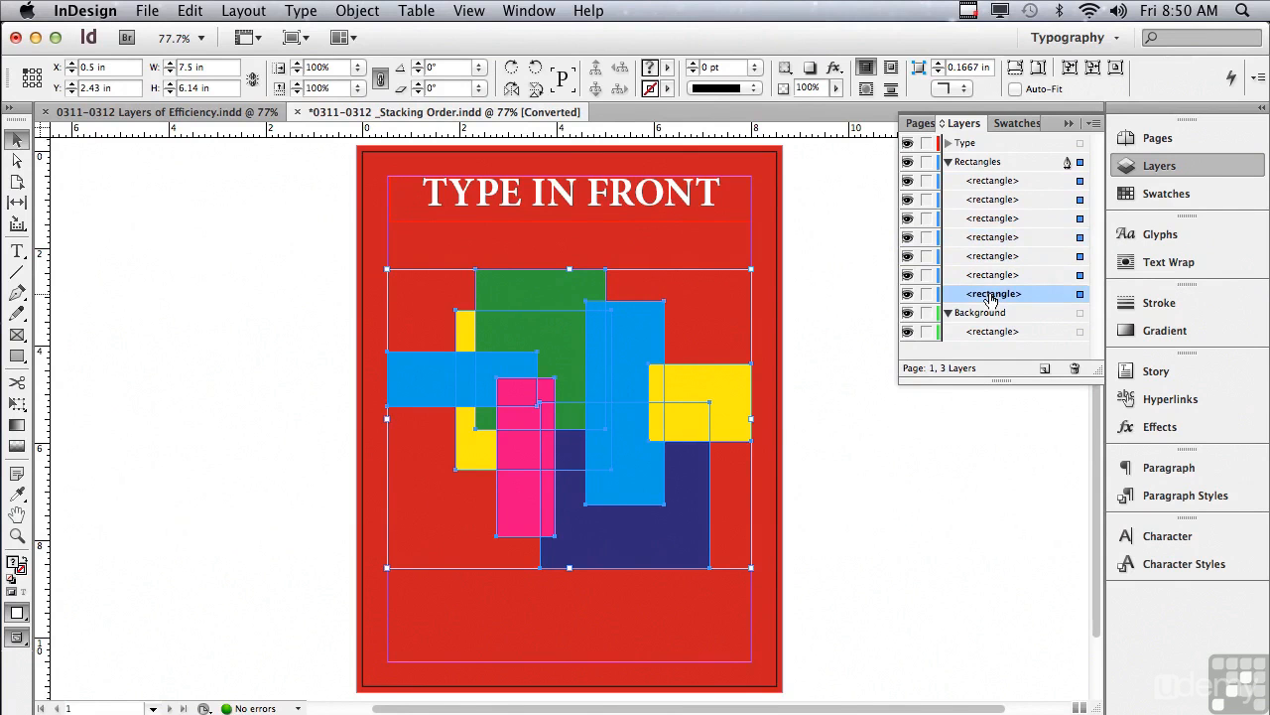
left_click(907, 295)
left_click(908, 295)
left_click_drag(992, 301, 999, 185)
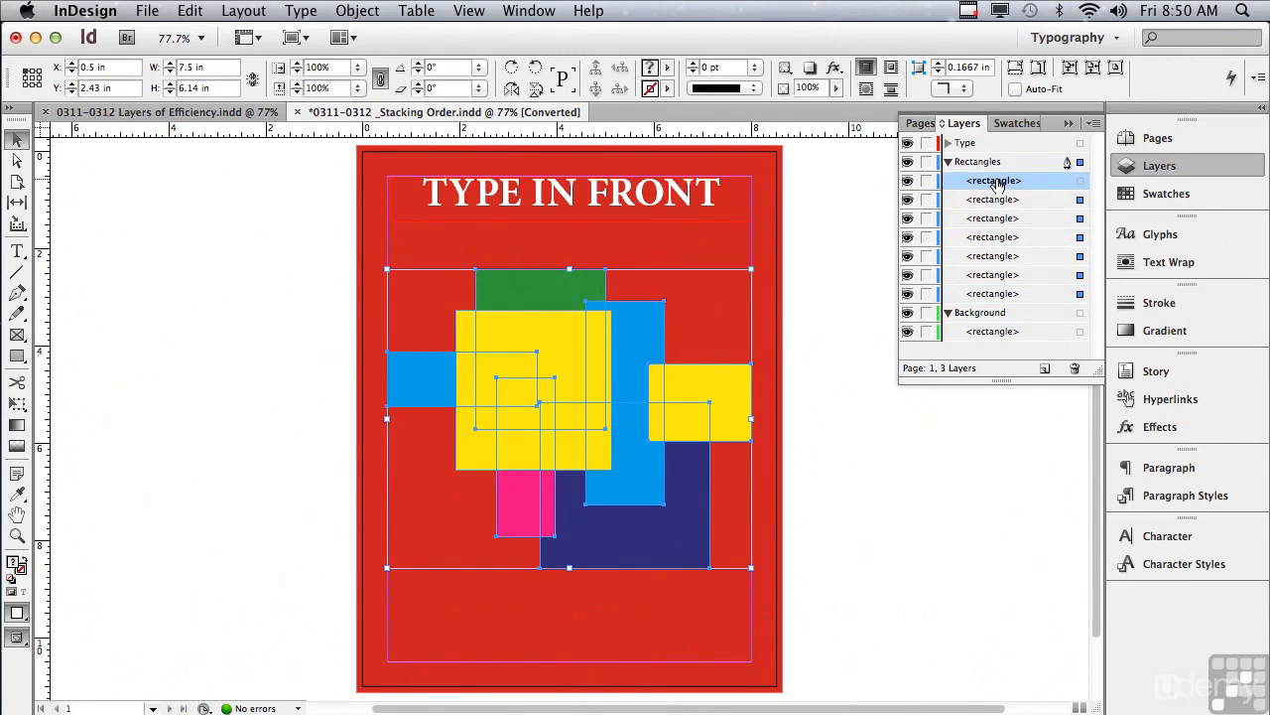
left_click(839, 194)
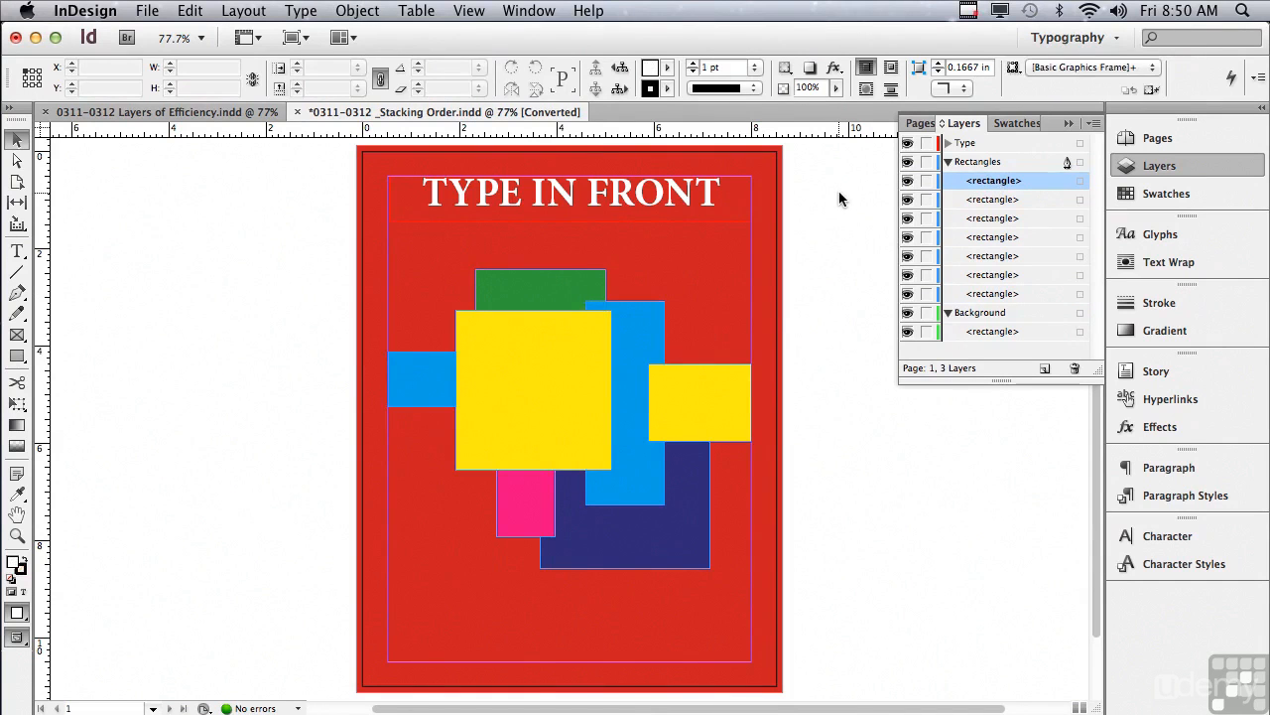
In the Layers of Efficiency document, expand the Image Alternate layer and select the golfer picture 201_2593658.JPG inside its frame.
left_click(253, 111)
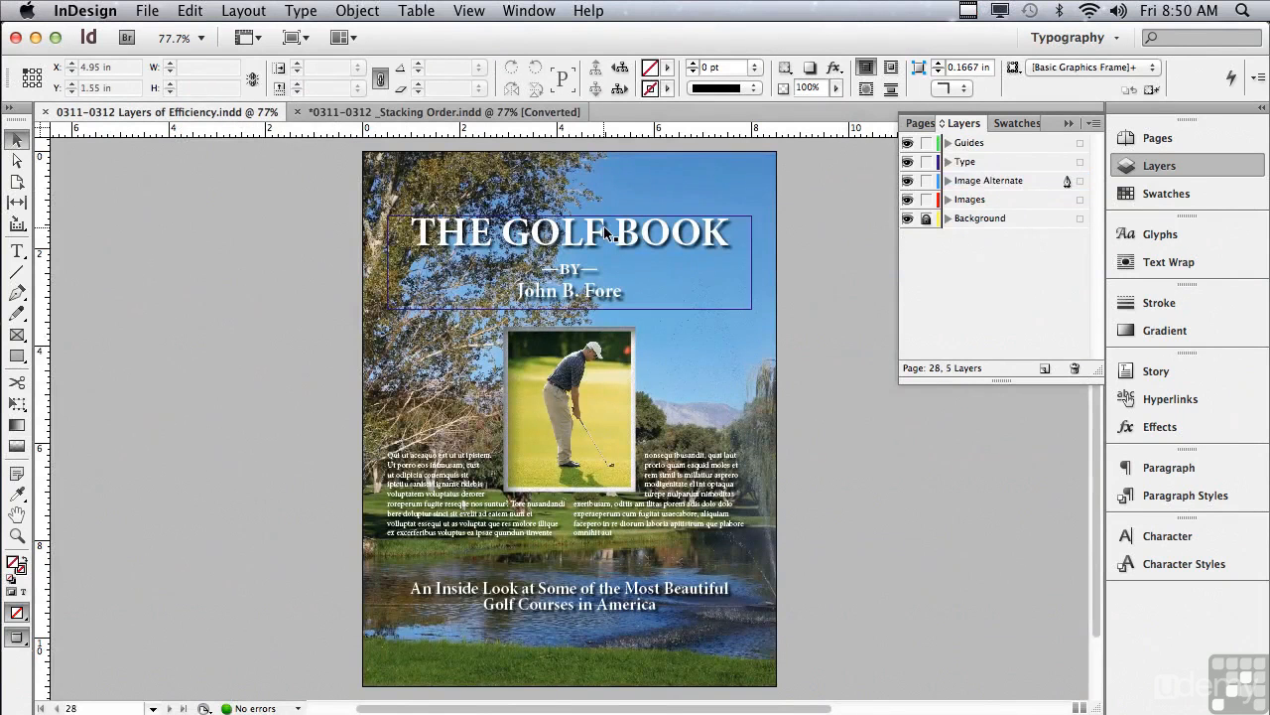
left_click(948, 181)
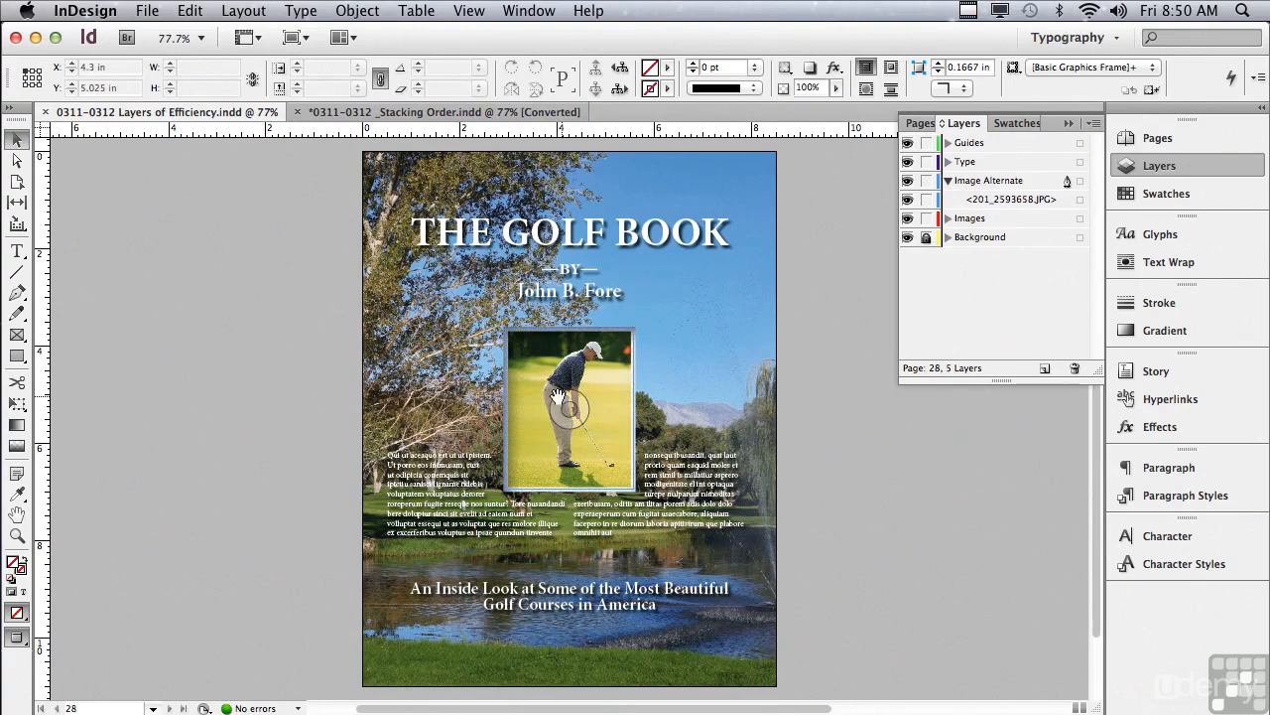
left_click(595, 397)
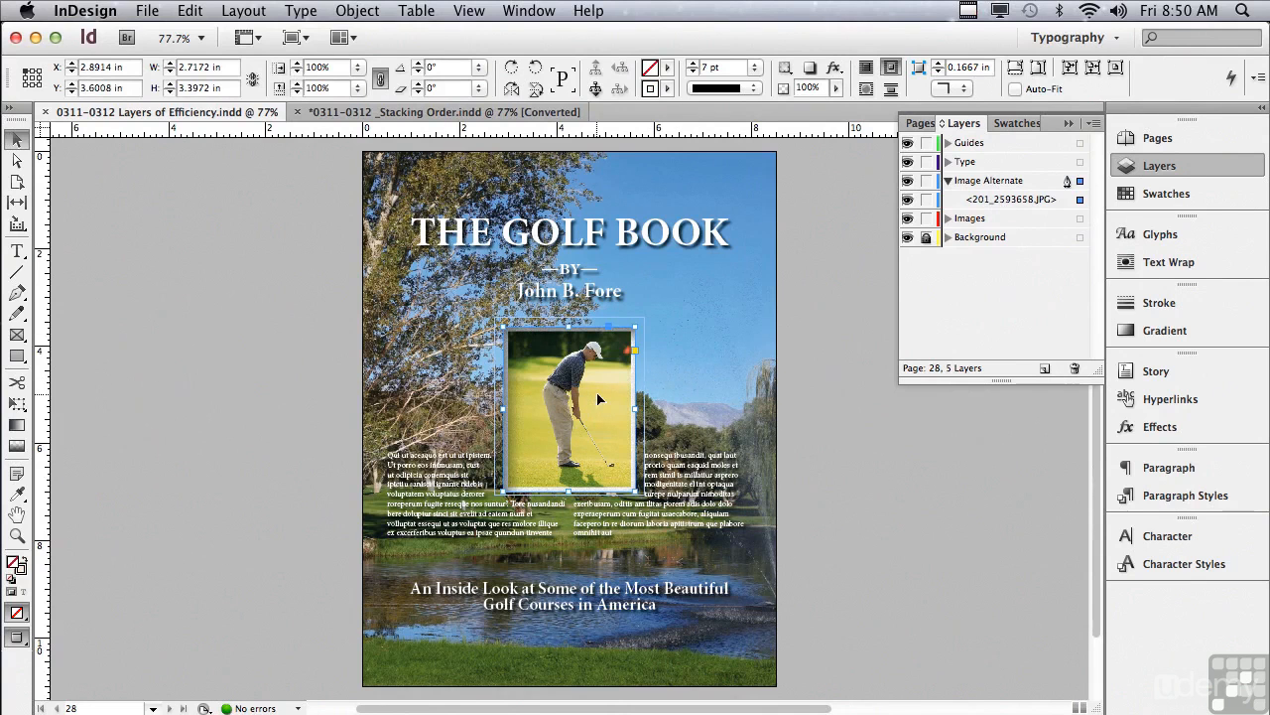
left_click(814, 417)
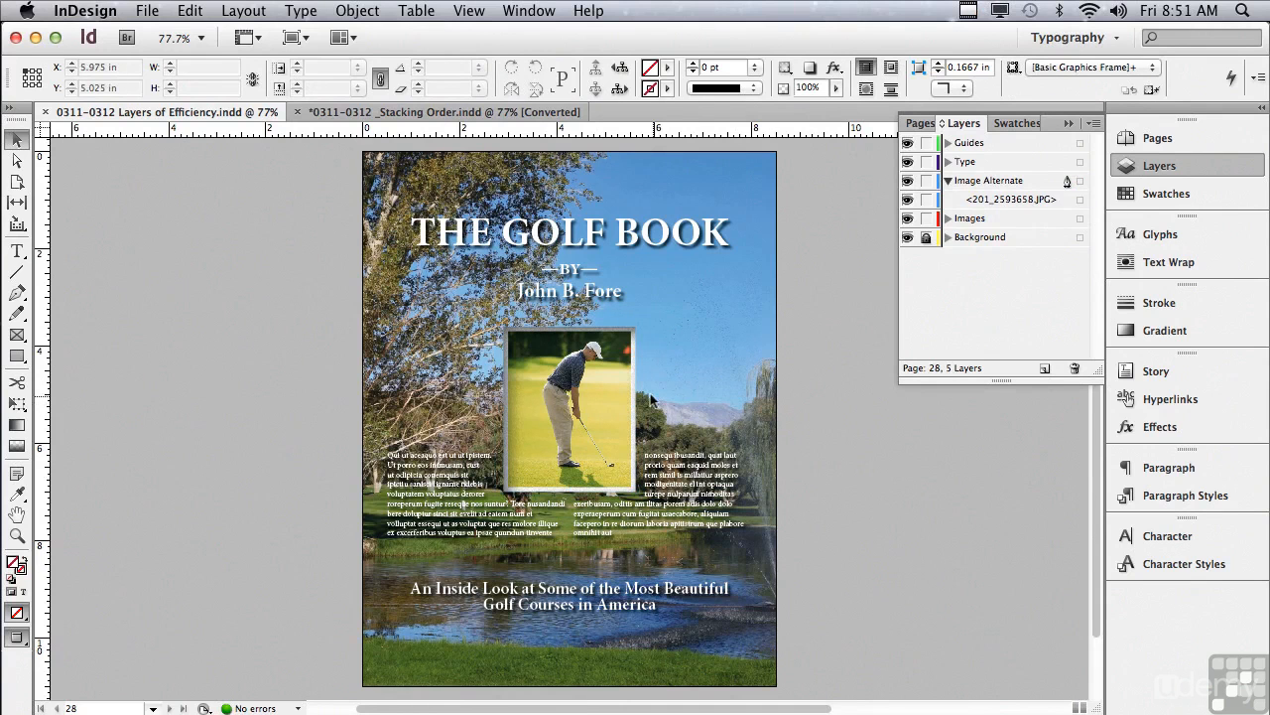
left_click(1080, 200, "alt")
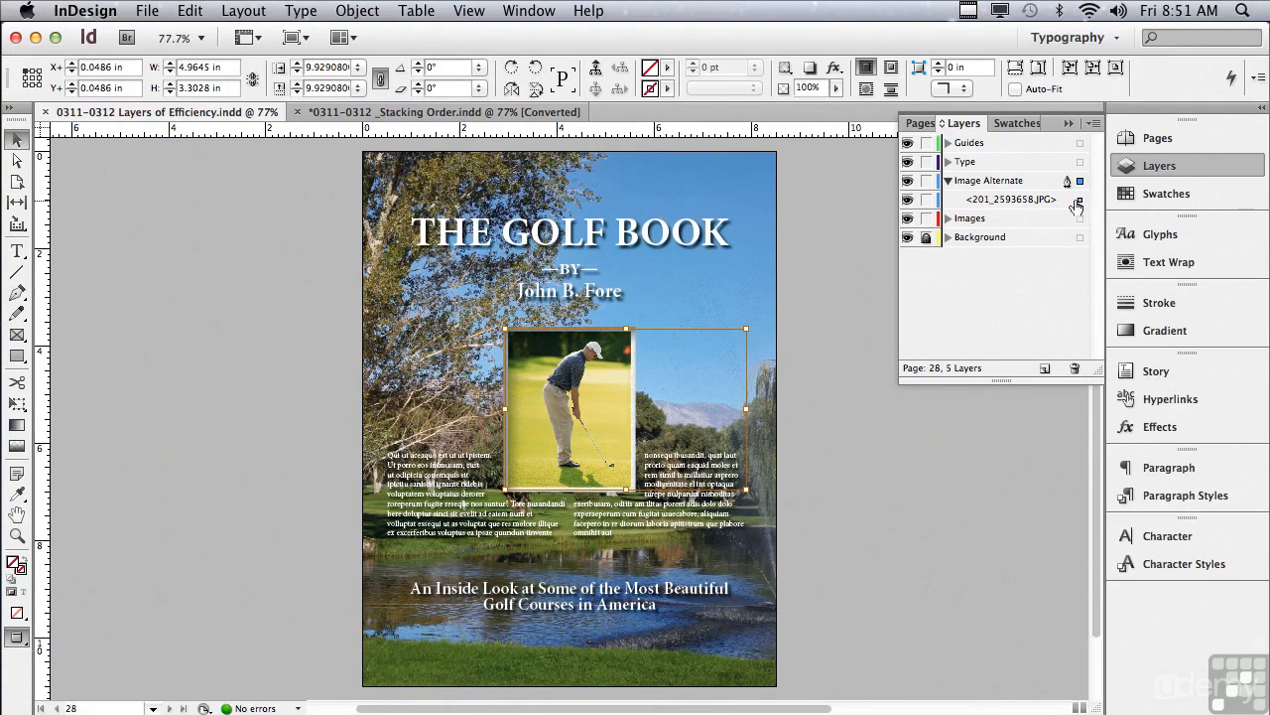
Deselect the golfer picture, select every object on the Type layer, and expand that layer.
left_click(880, 504)
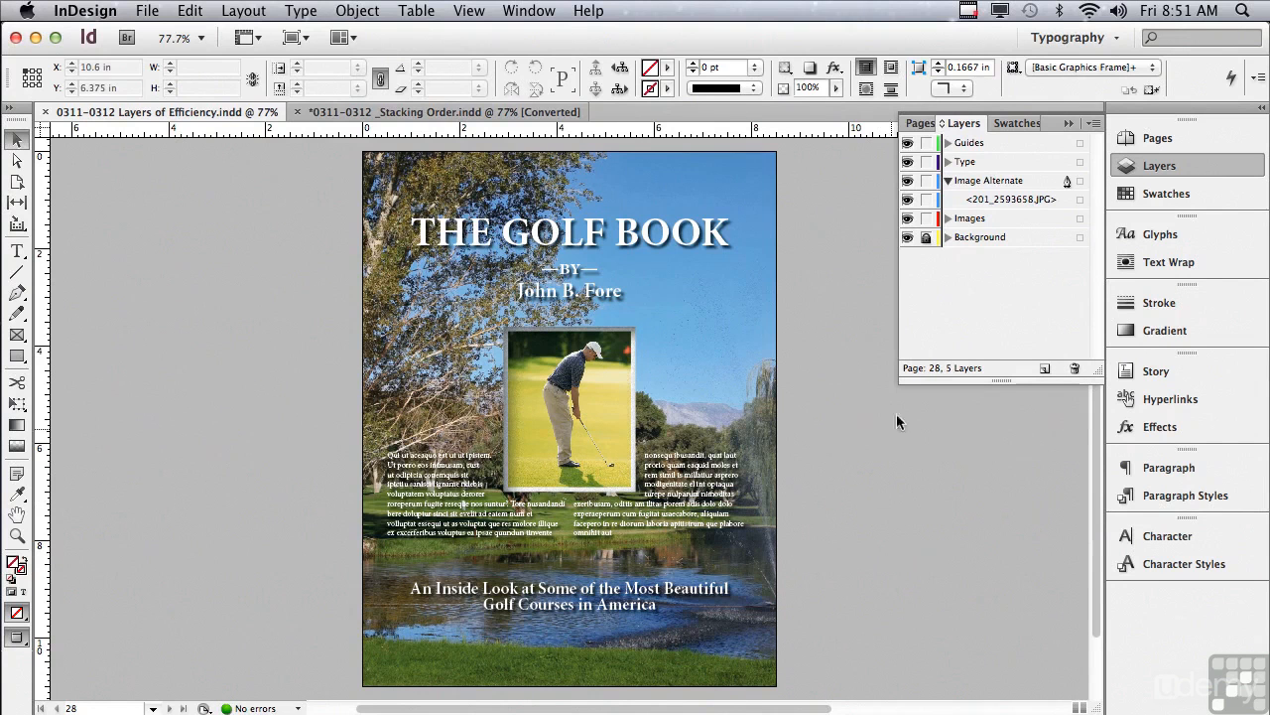
left_click(965, 162, "alt")
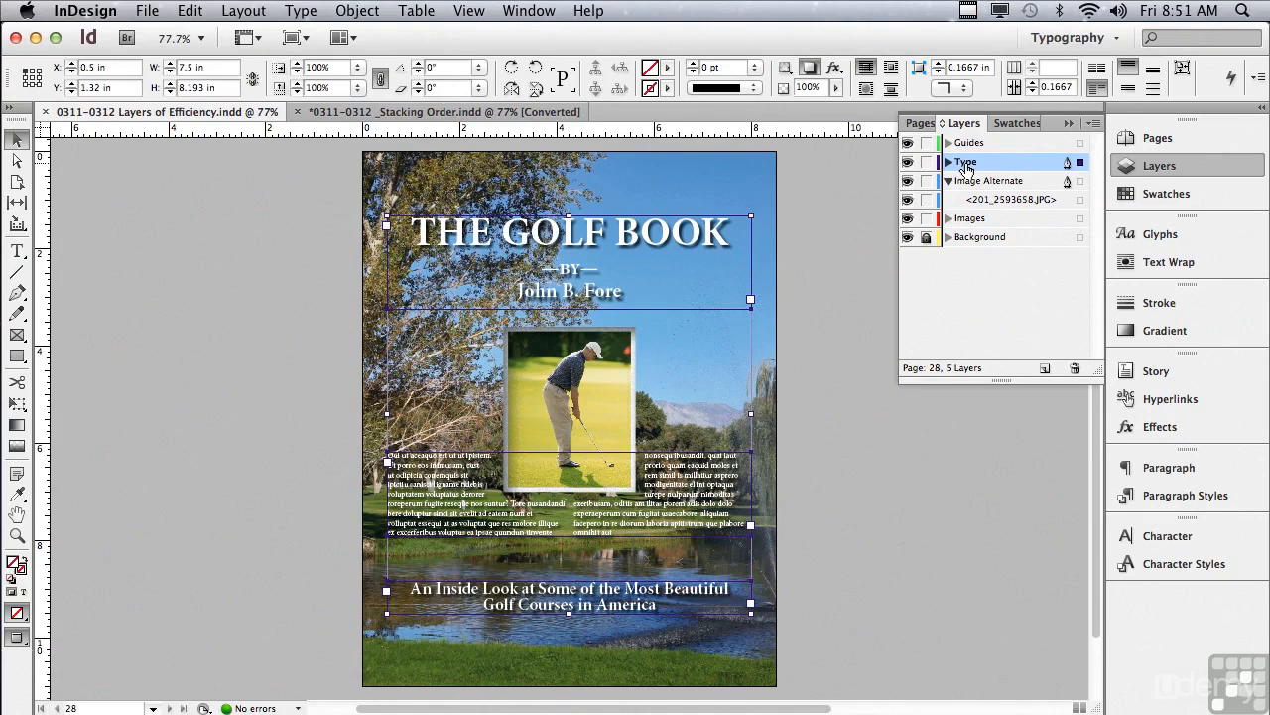
left_click(948, 162)
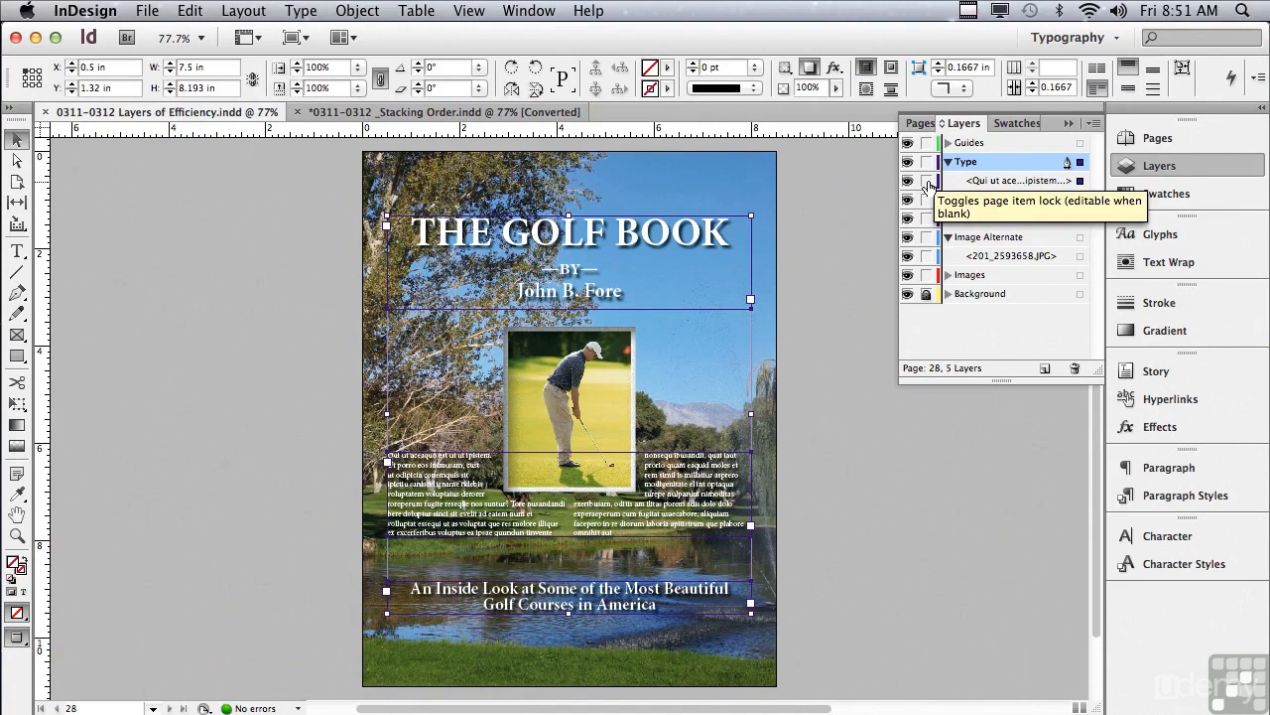
Lock and unlock the body text item in the Type layer, and lock and unlock all the layer's other items.
left_click(927, 181)
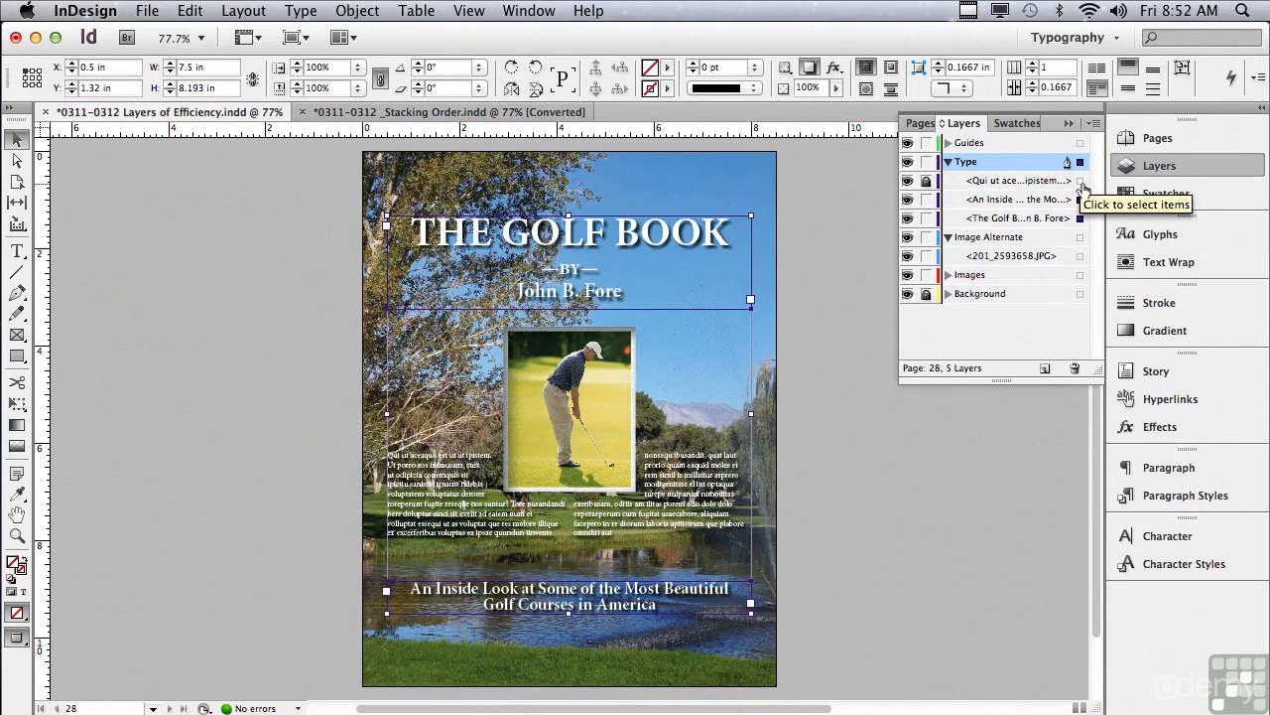
left_click(927, 182)
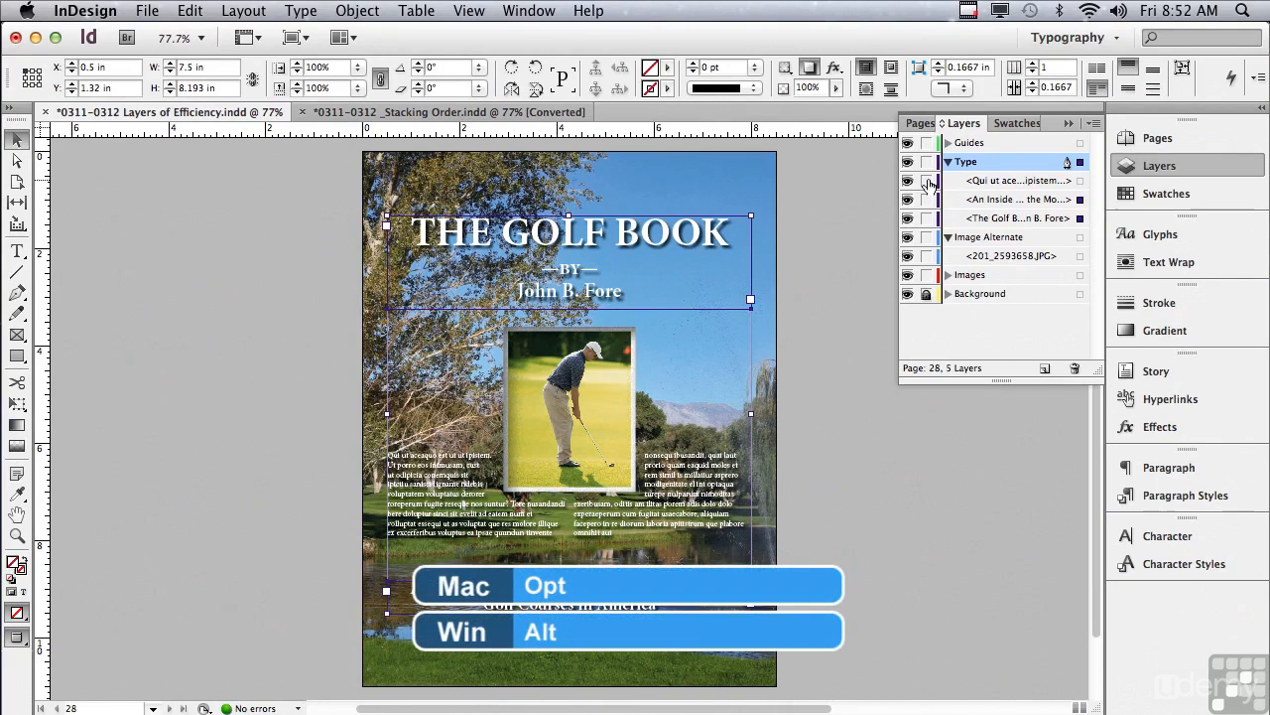
left_click(928, 182, "alt")
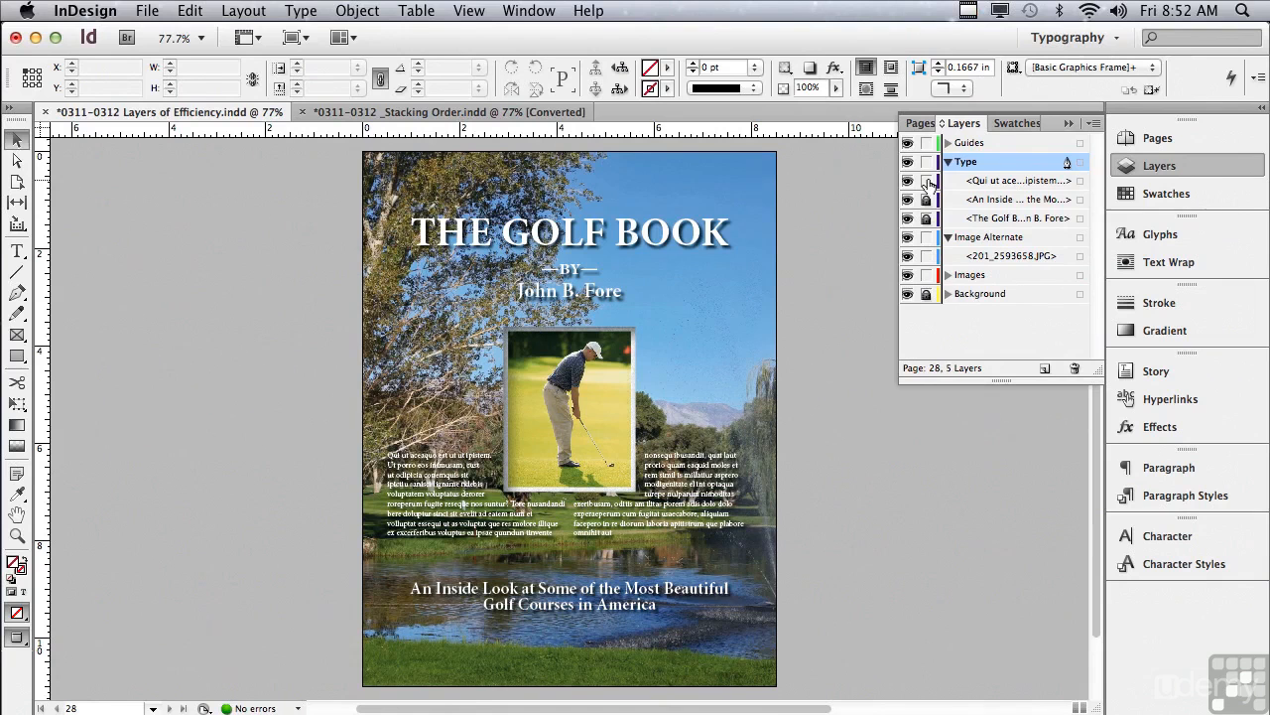
left_click(928, 183, "alt")
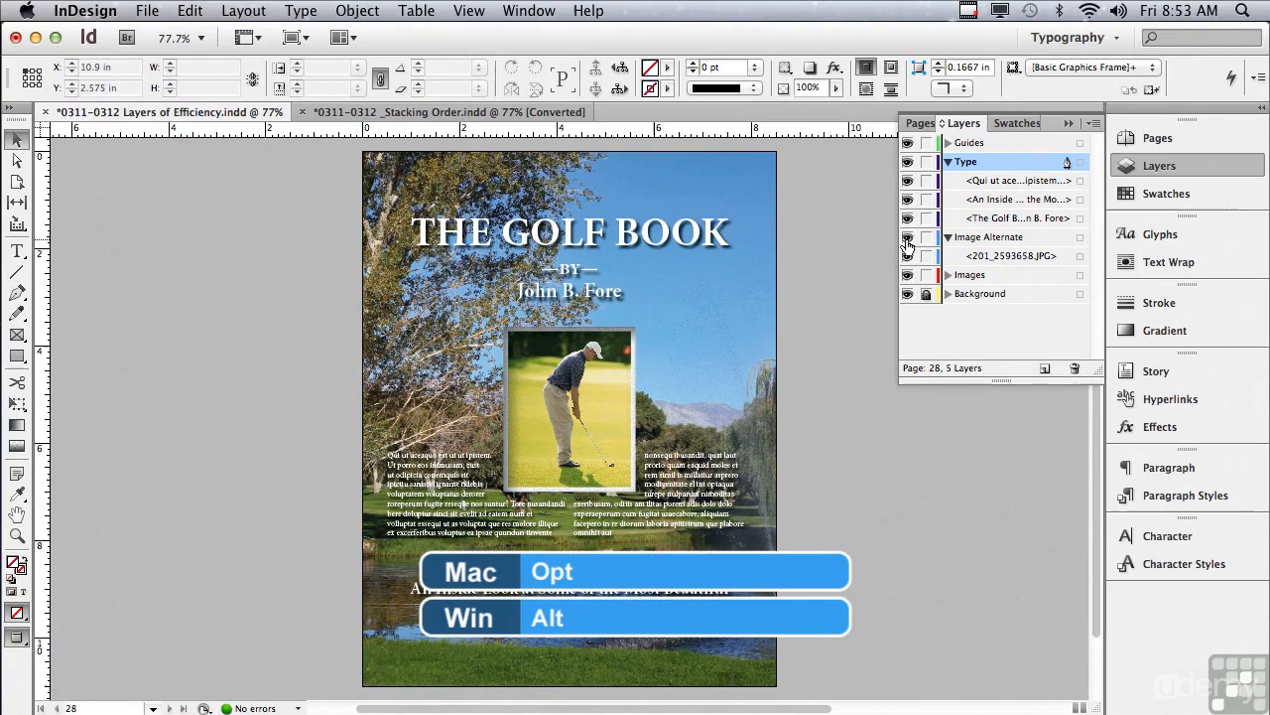
Show only the Image Alternate layer and restore the others, and hide and reshow the Guides, Type and Image Alternate layers in one sweep.
left_click(909, 242, "alt")
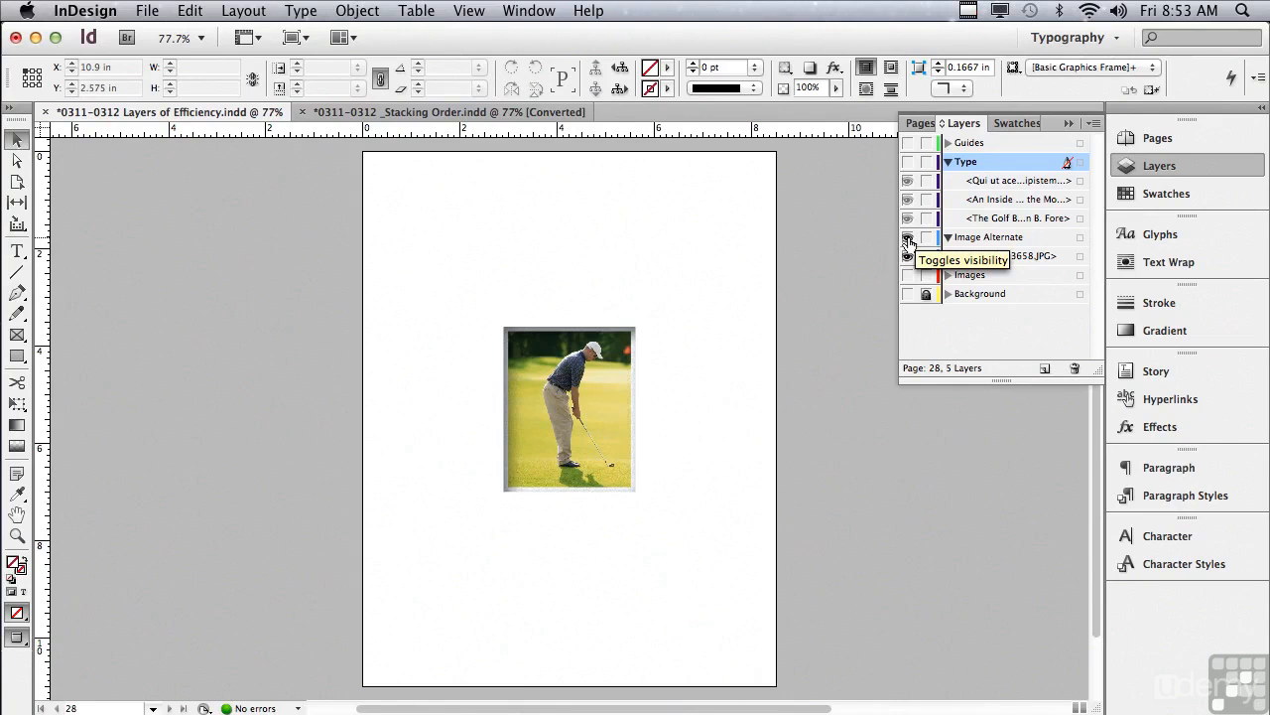
left_click(908, 243, "alt")
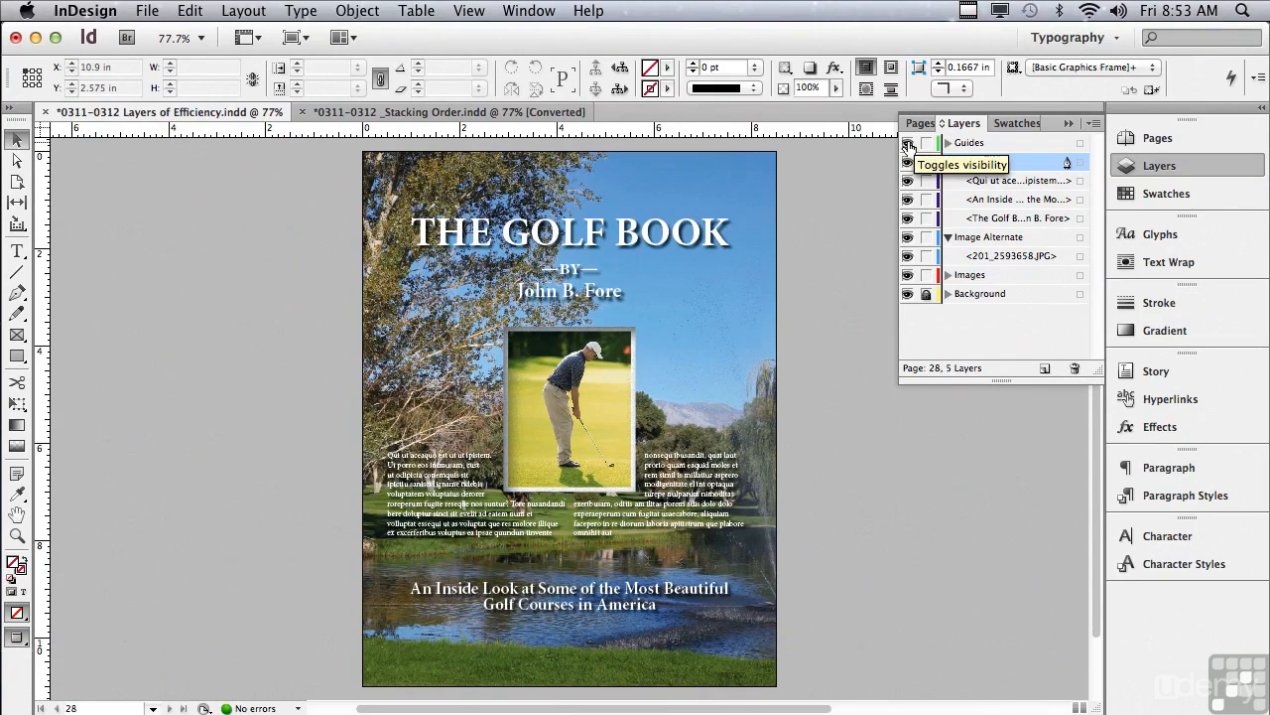
left_click_drag(907, 145, 907, 238)
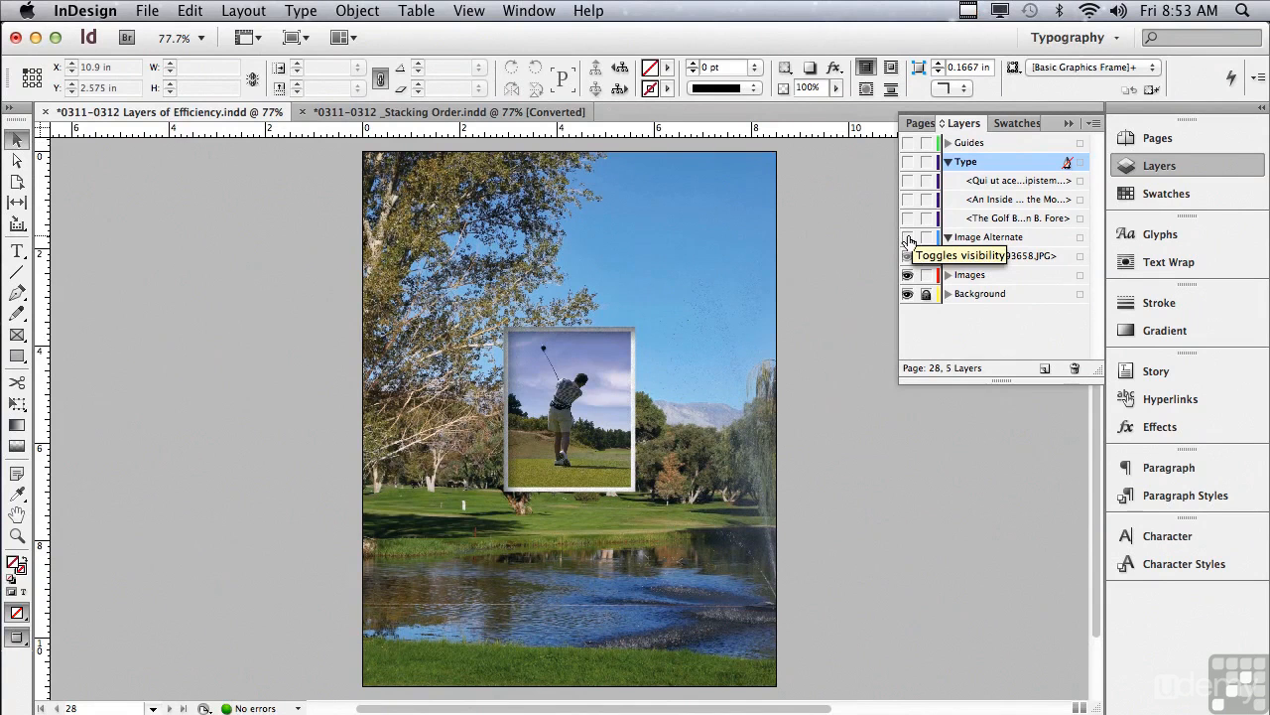
left_click_drag(907, 241, 912, 139)
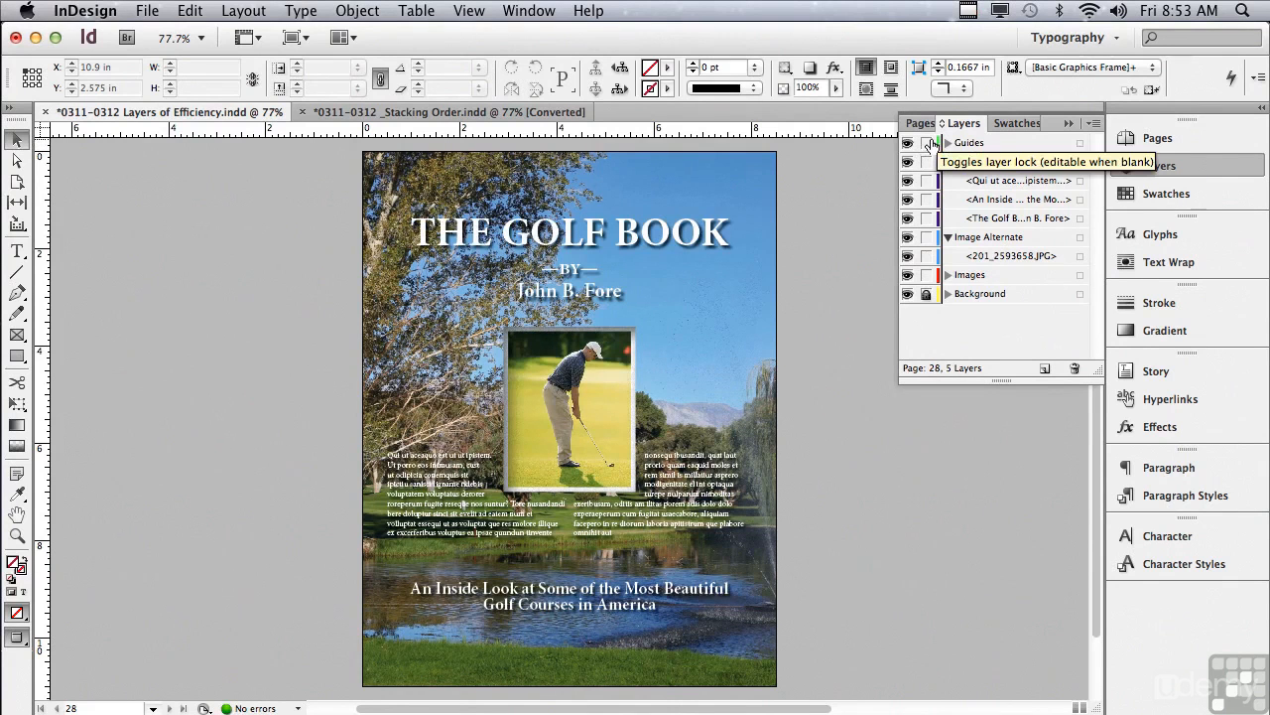
Lock the Guides, Type and Image Alternate layers in one sweep, and unlock them the same way.
left_click_drag(930, 145, 928, 239)
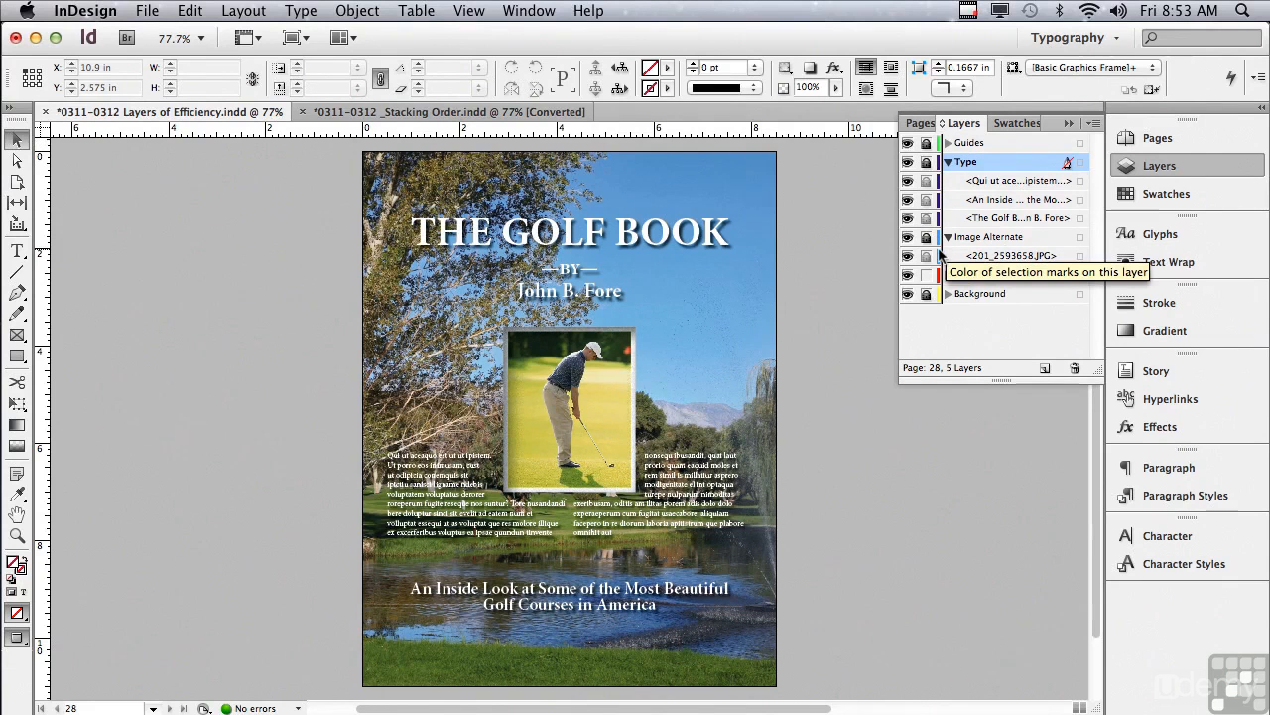
left_click_drag(926, 237, 933, 145)
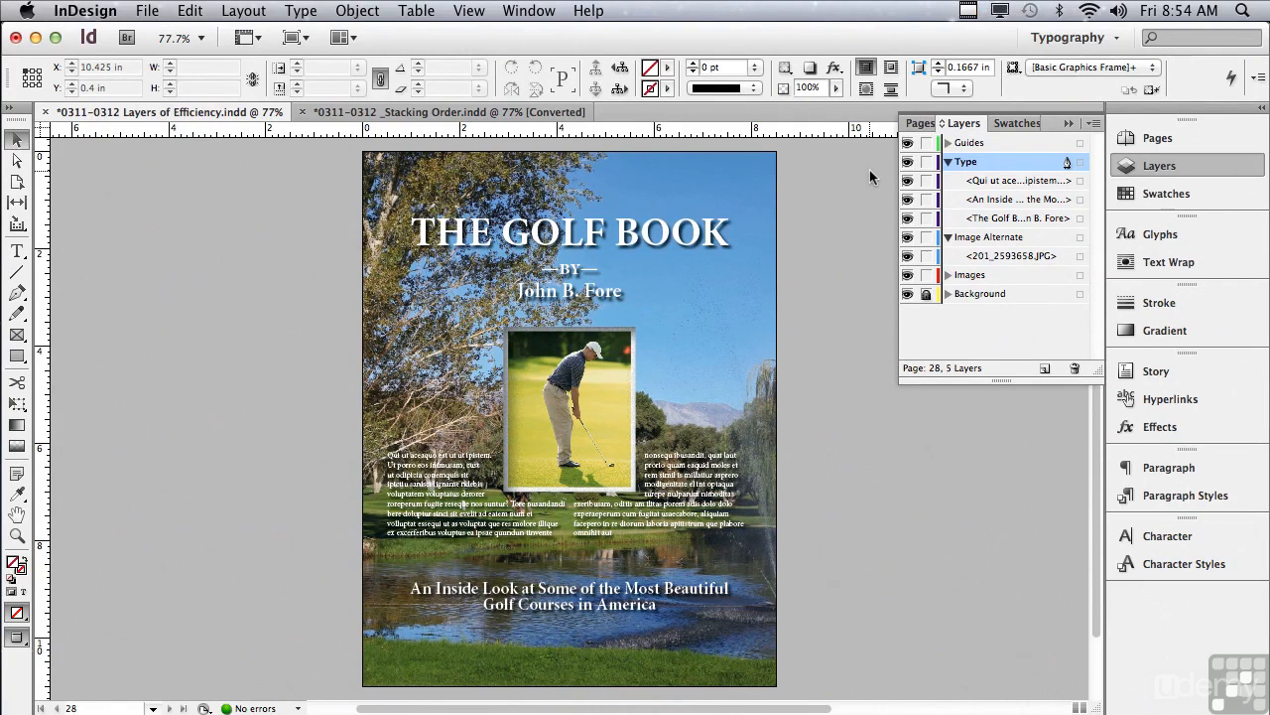
Hide the Image Alternate layer, and open the layer options of the Images layer, keeping its colour Red.
left_click(907, 239)
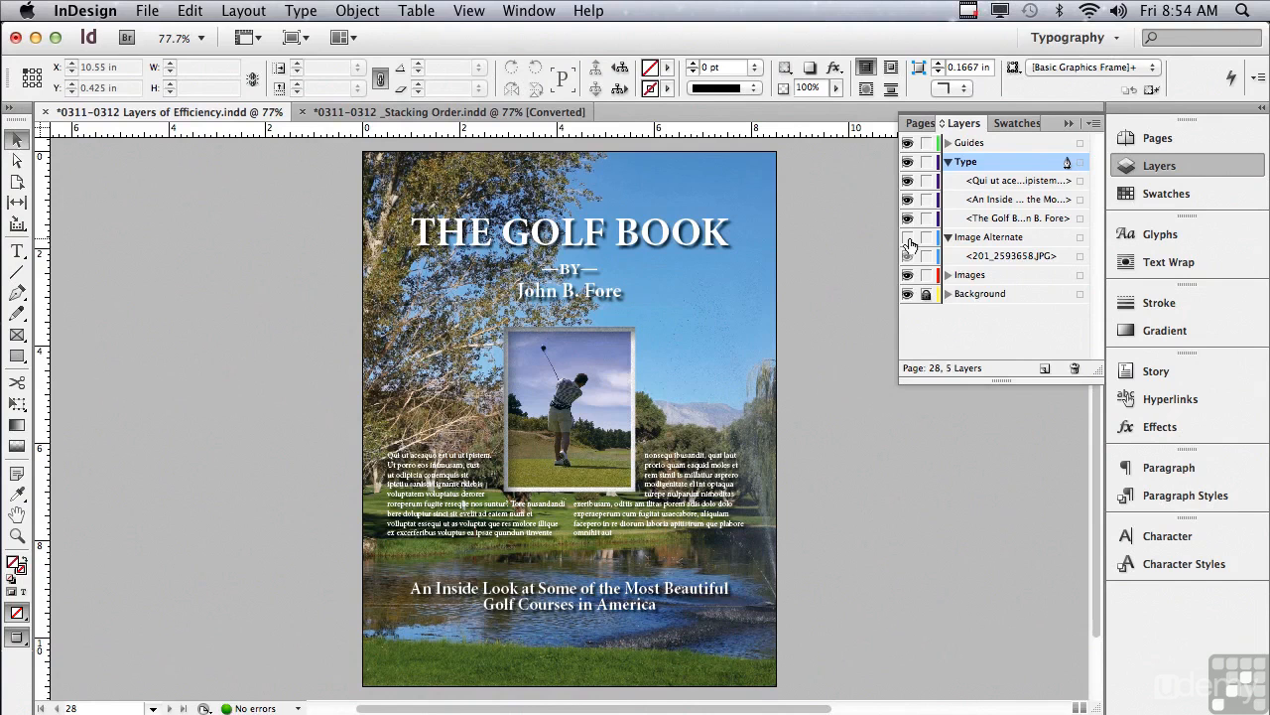
left_click(969, 278)
double_click(968, 278)
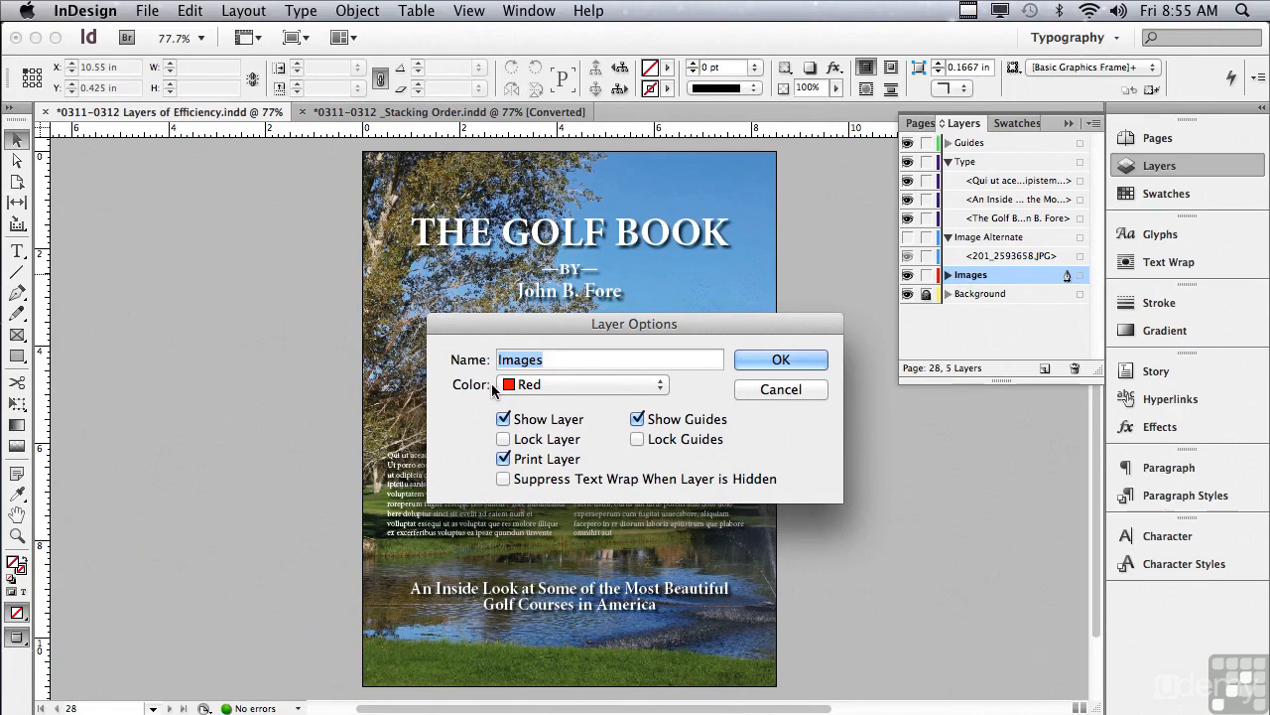
left_click(533, 385)
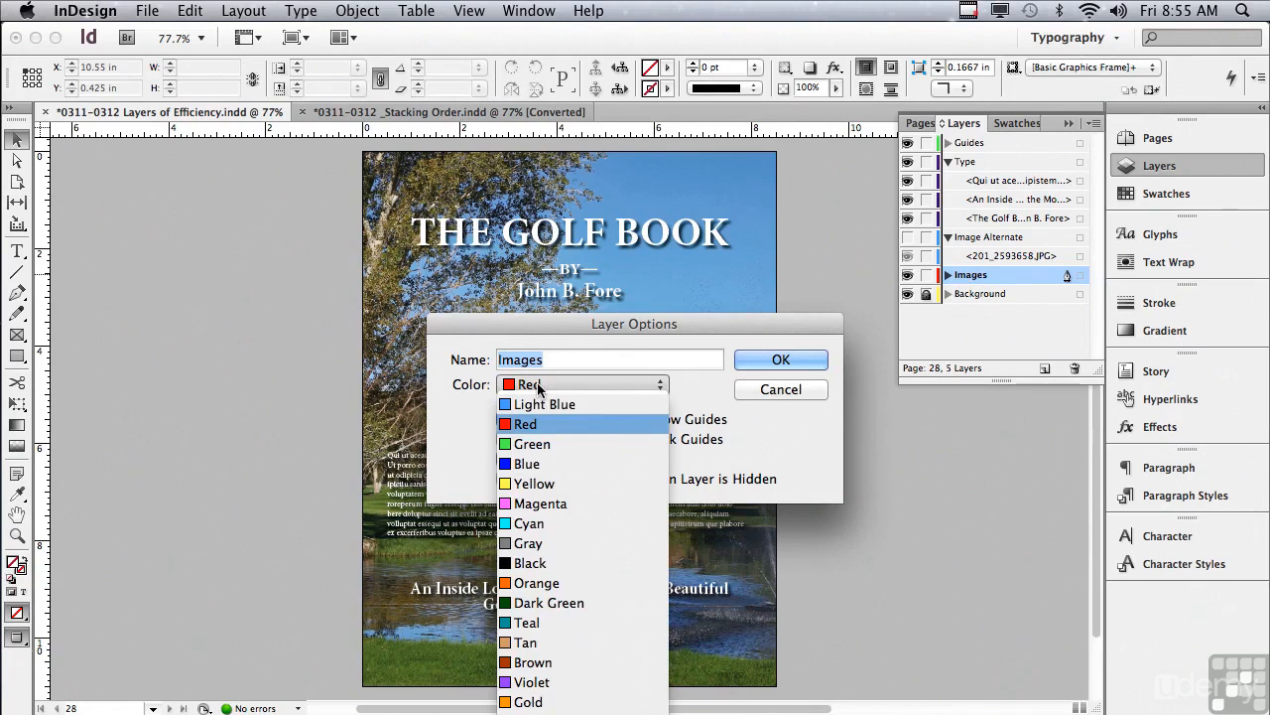
left_click(507, 423)
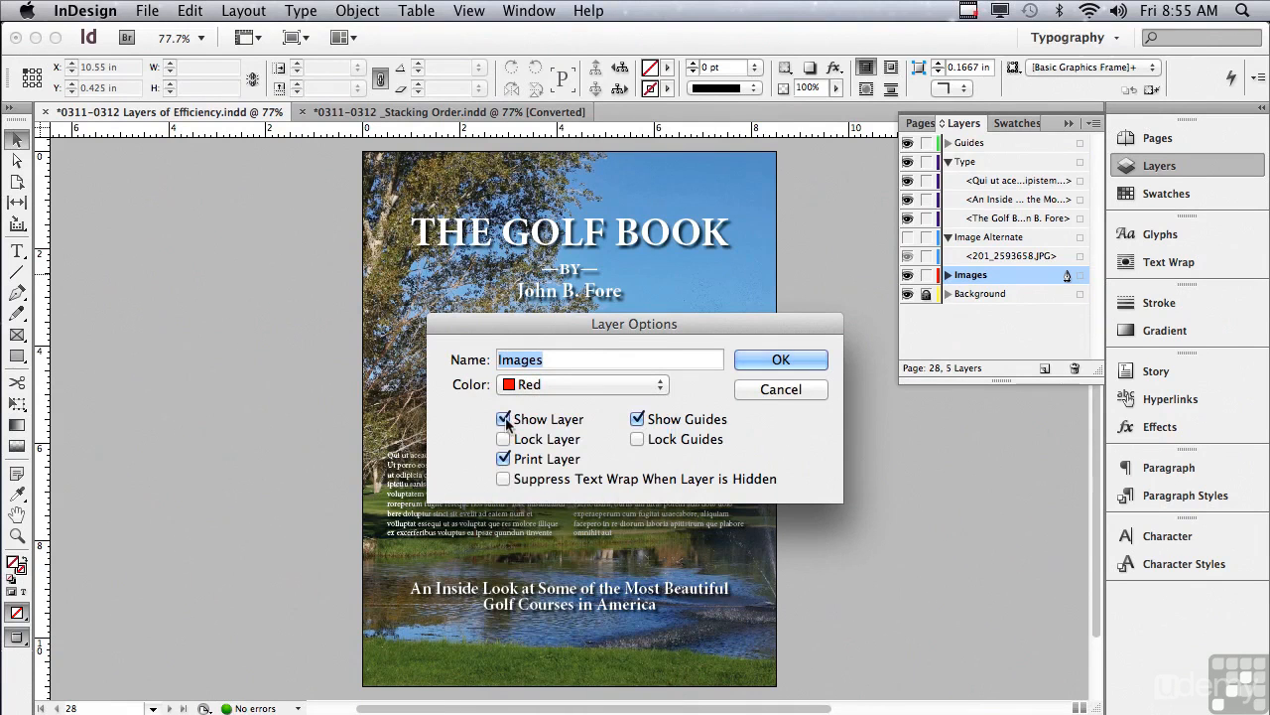
Toggle Show Layer, Print Layer and Lock Guides for the Images layer, restoring each option, and close the layer options.
left_click(505, 420)
left_click(505, 420)
left_click(504, 459)
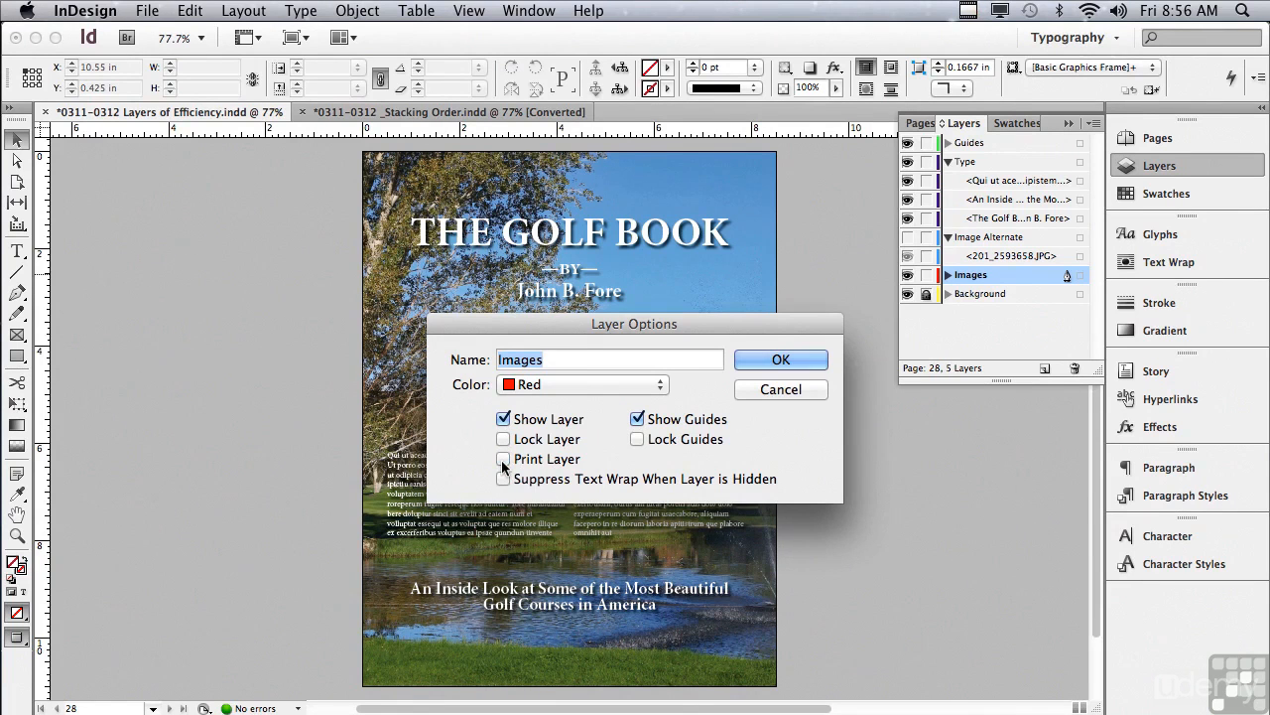
left_click(503, 459)
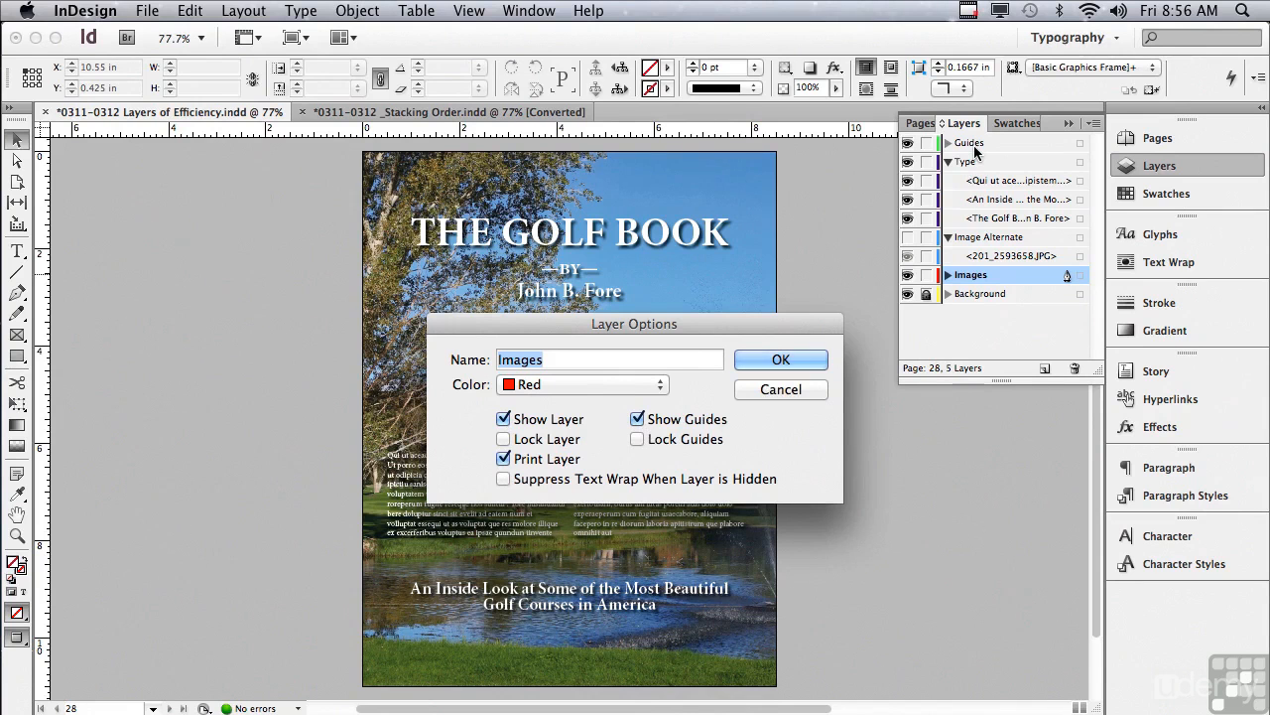
left_click(638, 440)
left_click(638, 440)
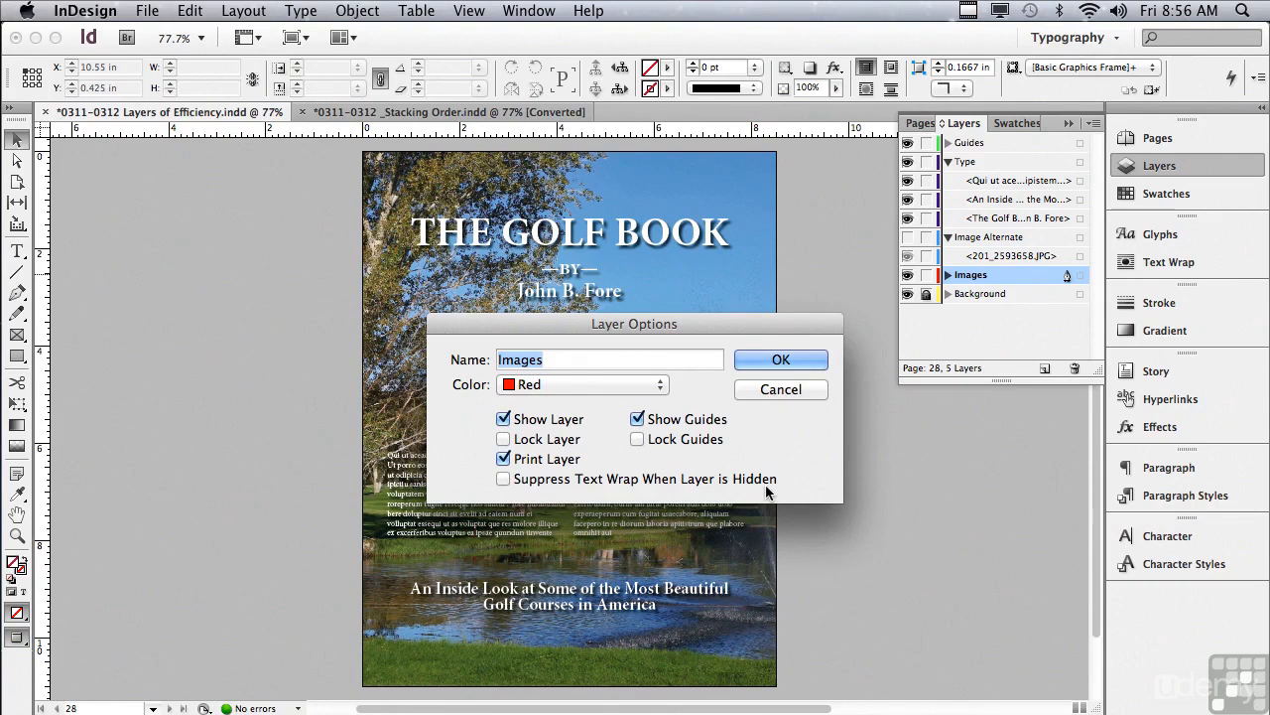
left_click(756, 361)
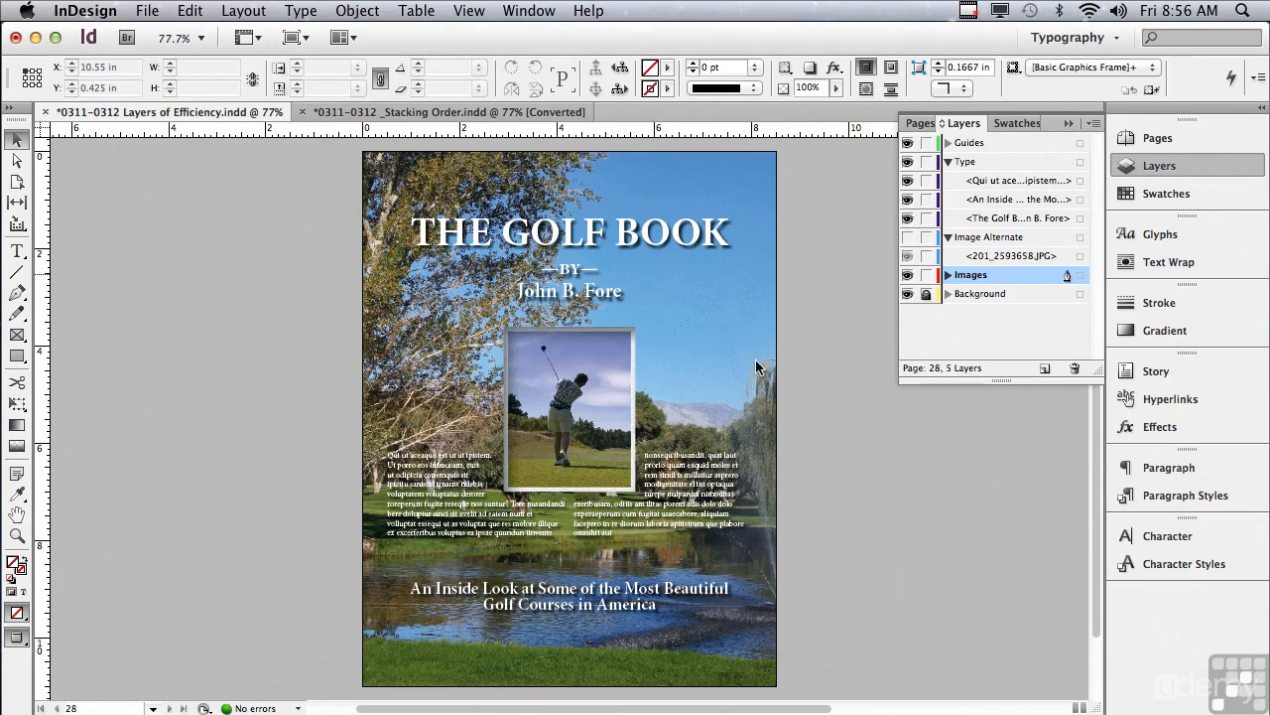
Enable Suppress Text Wrap When Layer is Hidden for the hidden Images layer, and show the Images and Image Alternate layers again.
left_click(908, 279)
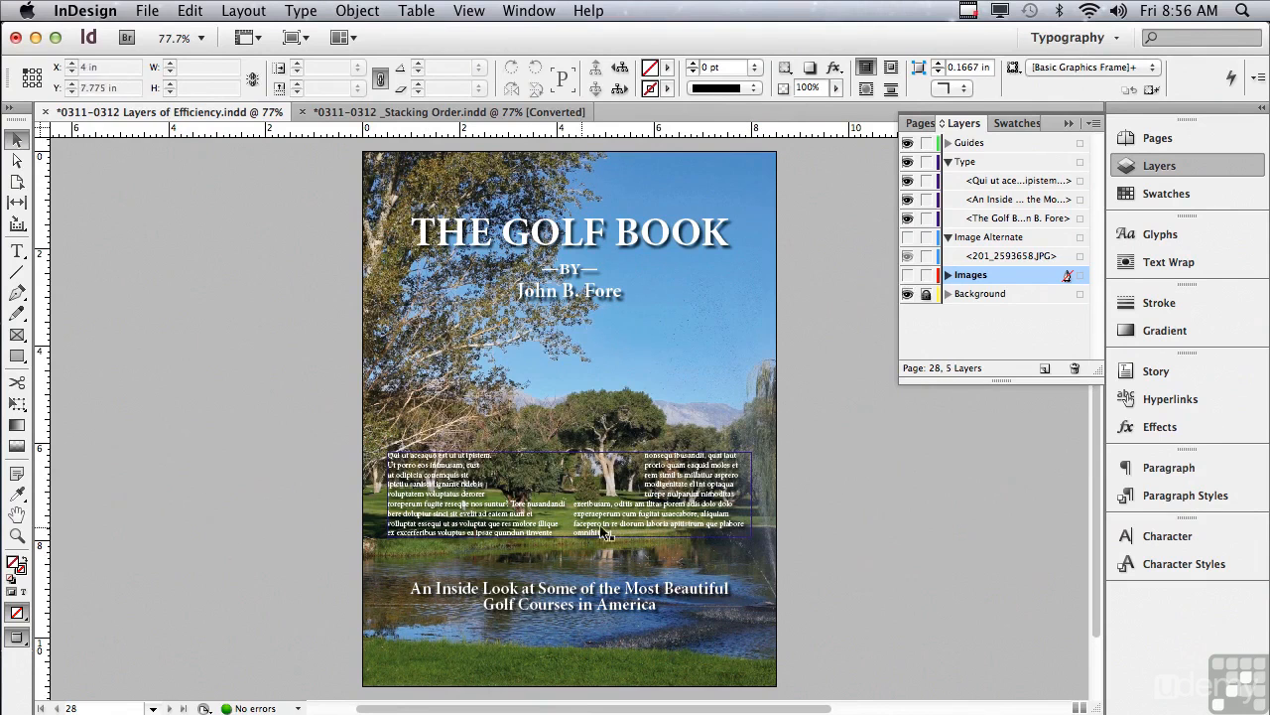
double_click(963, 277)
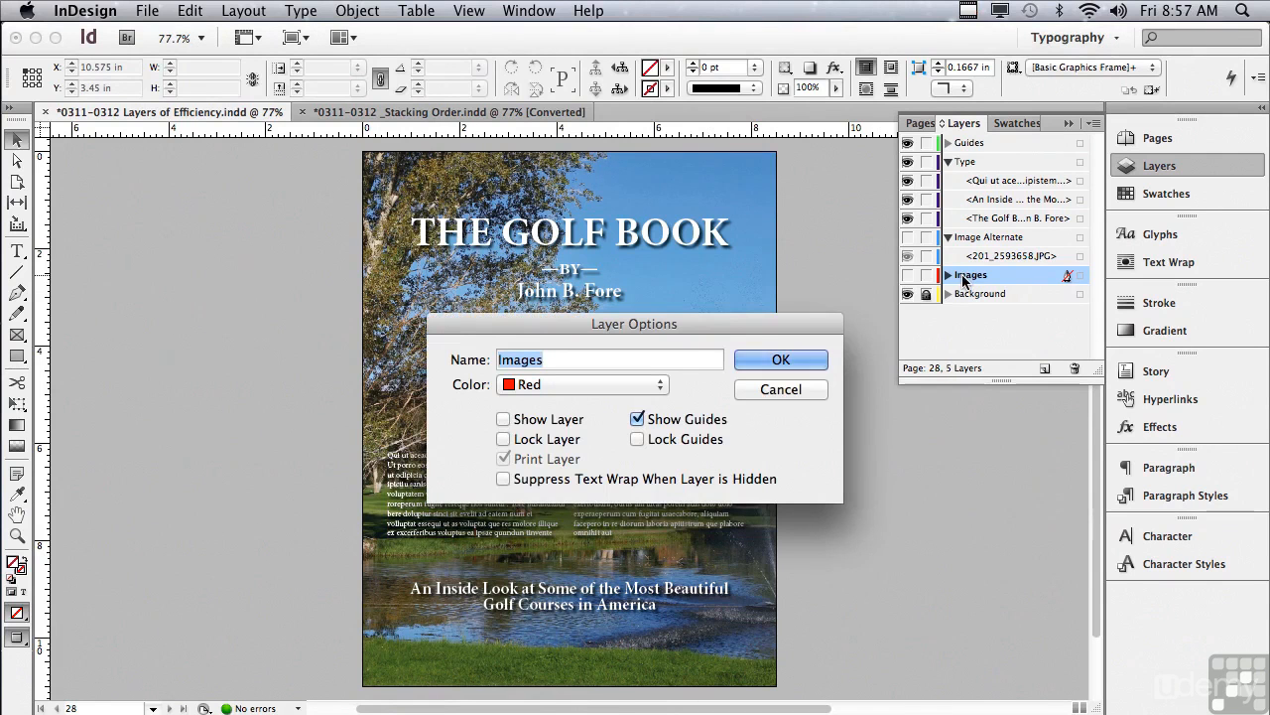
left_click(503, 480)
left_click(756, 359)
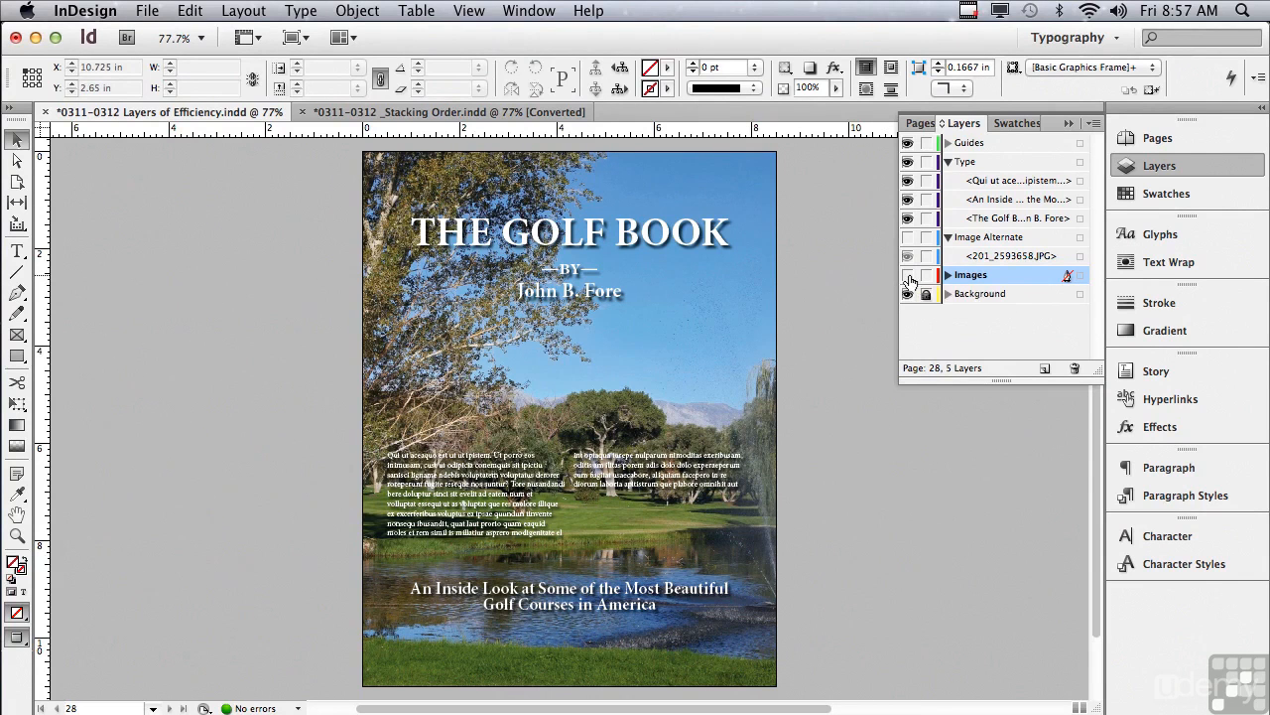
left_click(907, 275)
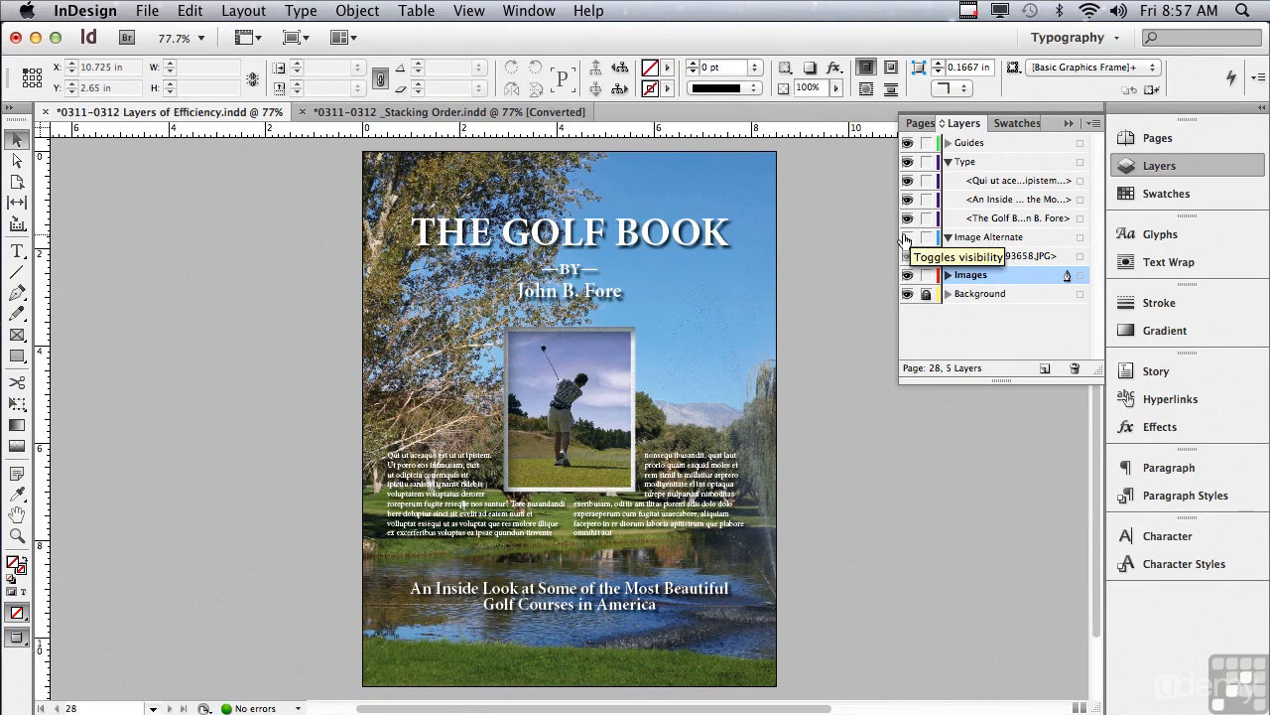
left_click(907, 237)
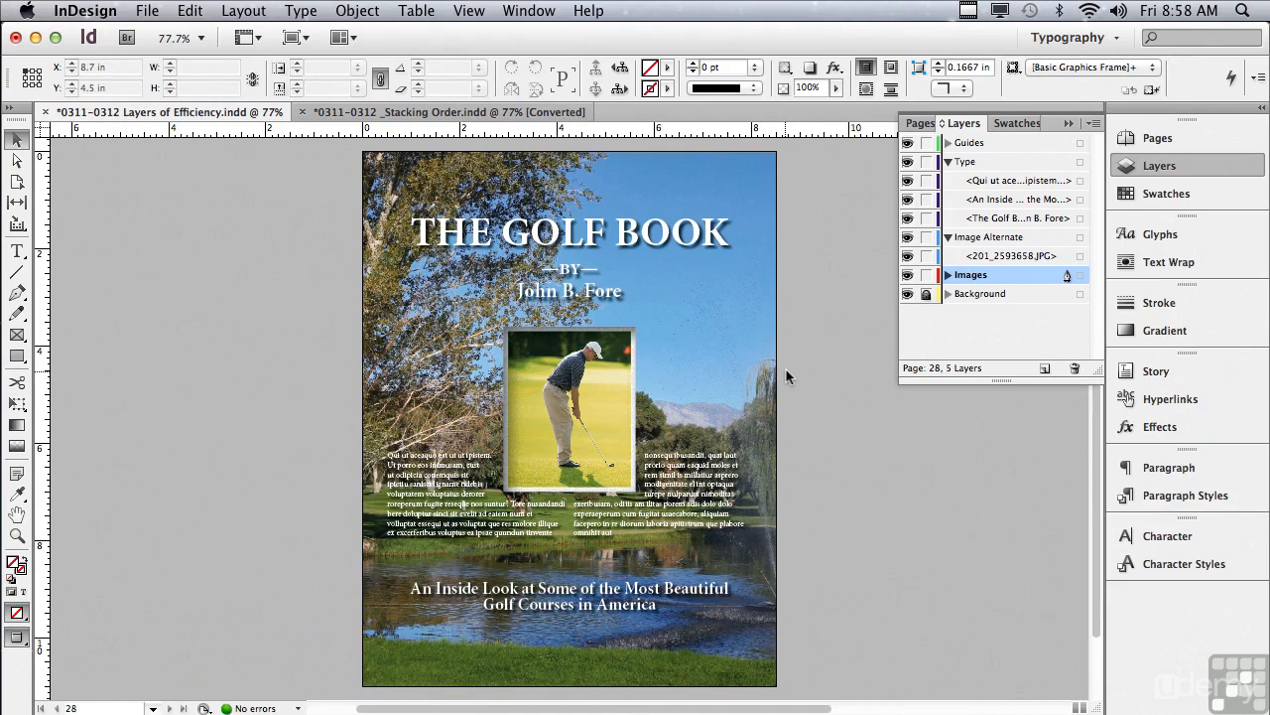
Turn on Paste Remembers Layers and check that the option is enabled.
left_click(1091, 123)
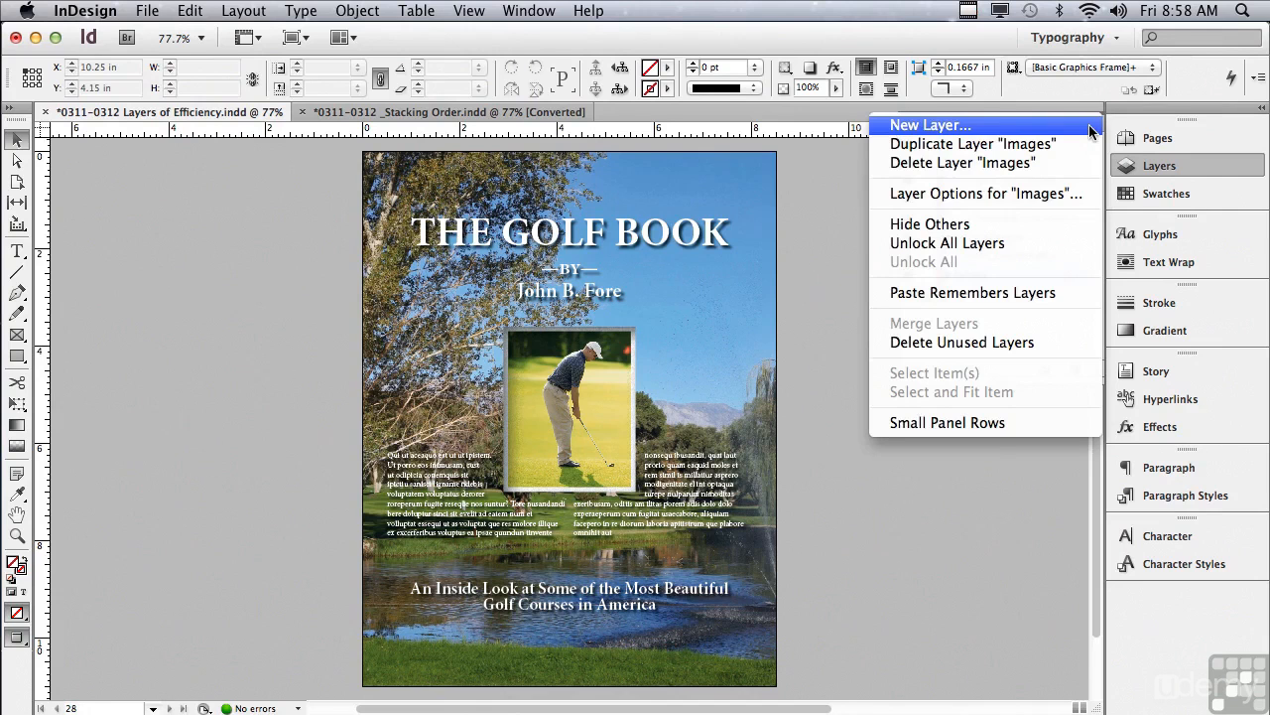
left_click(1031, 293)
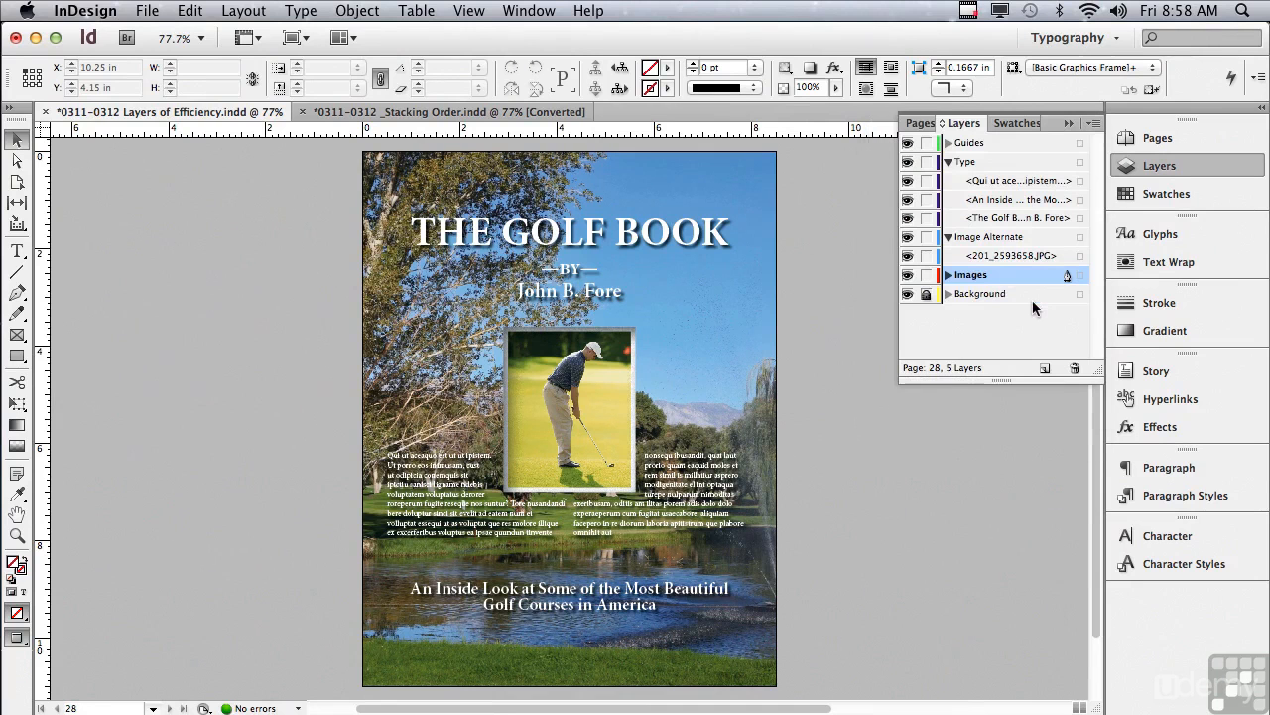
left_click(1095, 123)
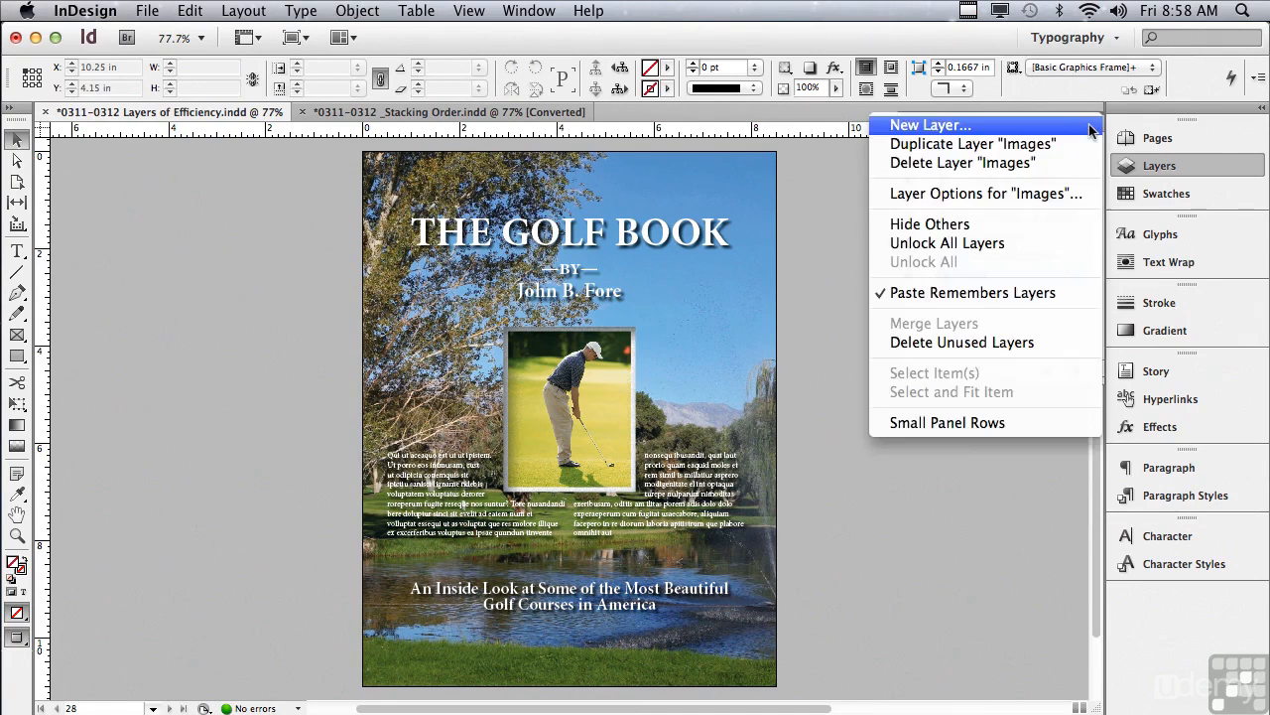
left_click(758, 171)
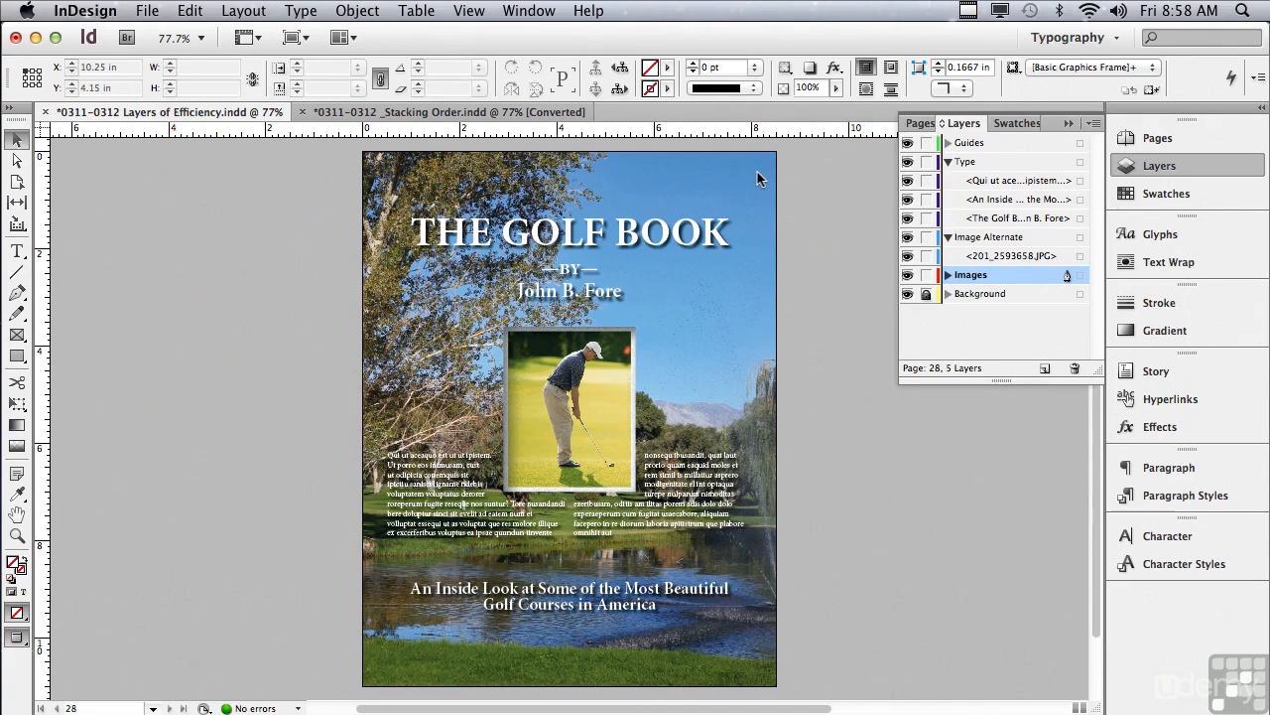
Unlock the Background layer, and select and copy all objects on the page.
left_click(925, 296)
left_click(188, 12)
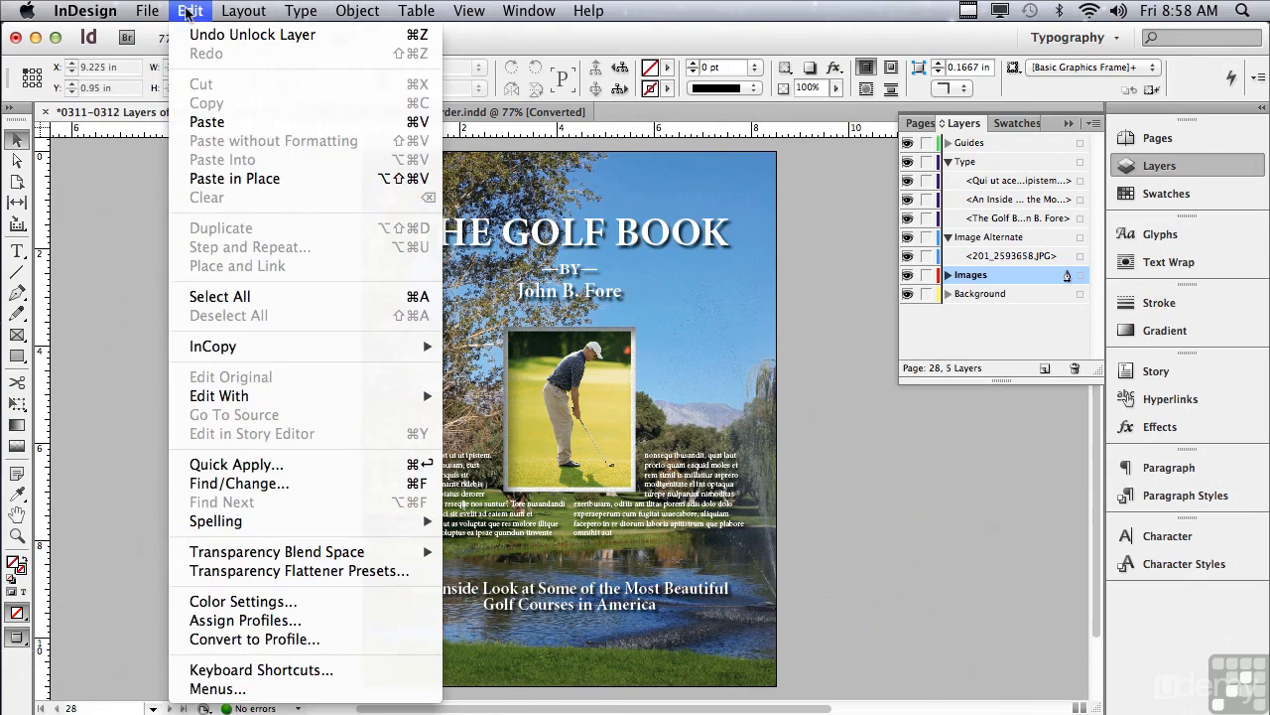
left_click(269, 298)
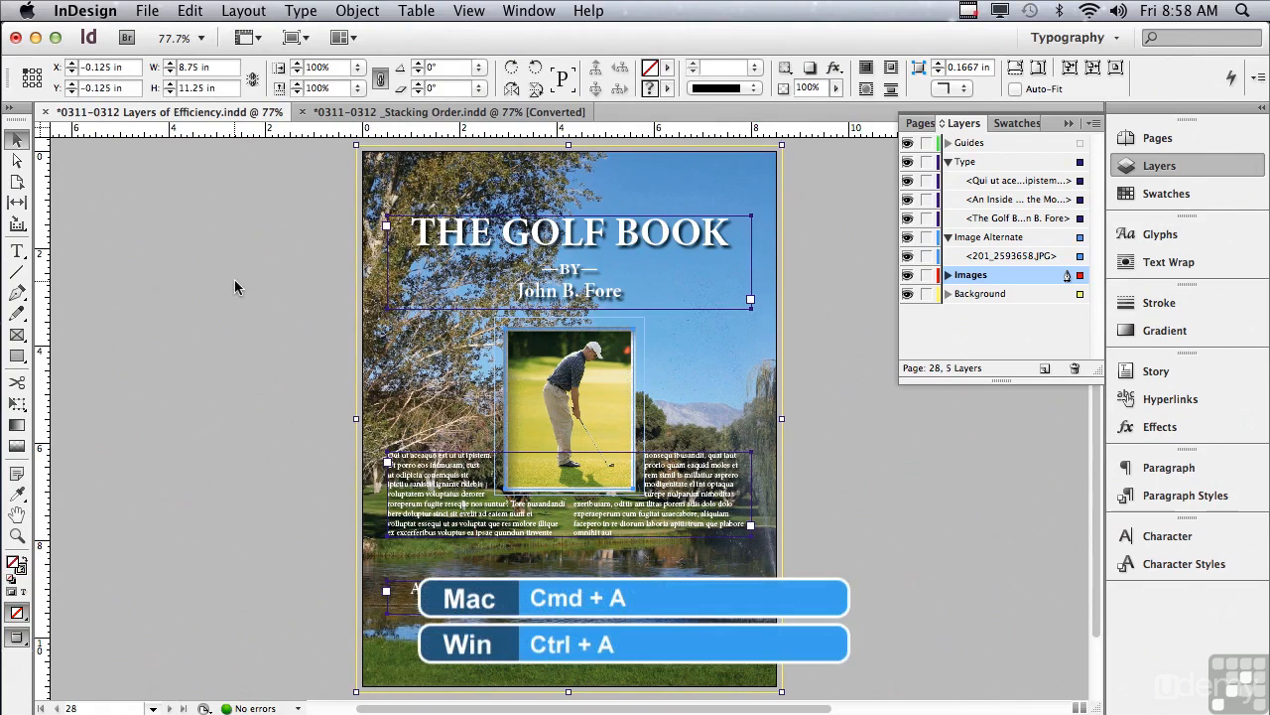
left_click(199, 15)
left_click(209, 105)
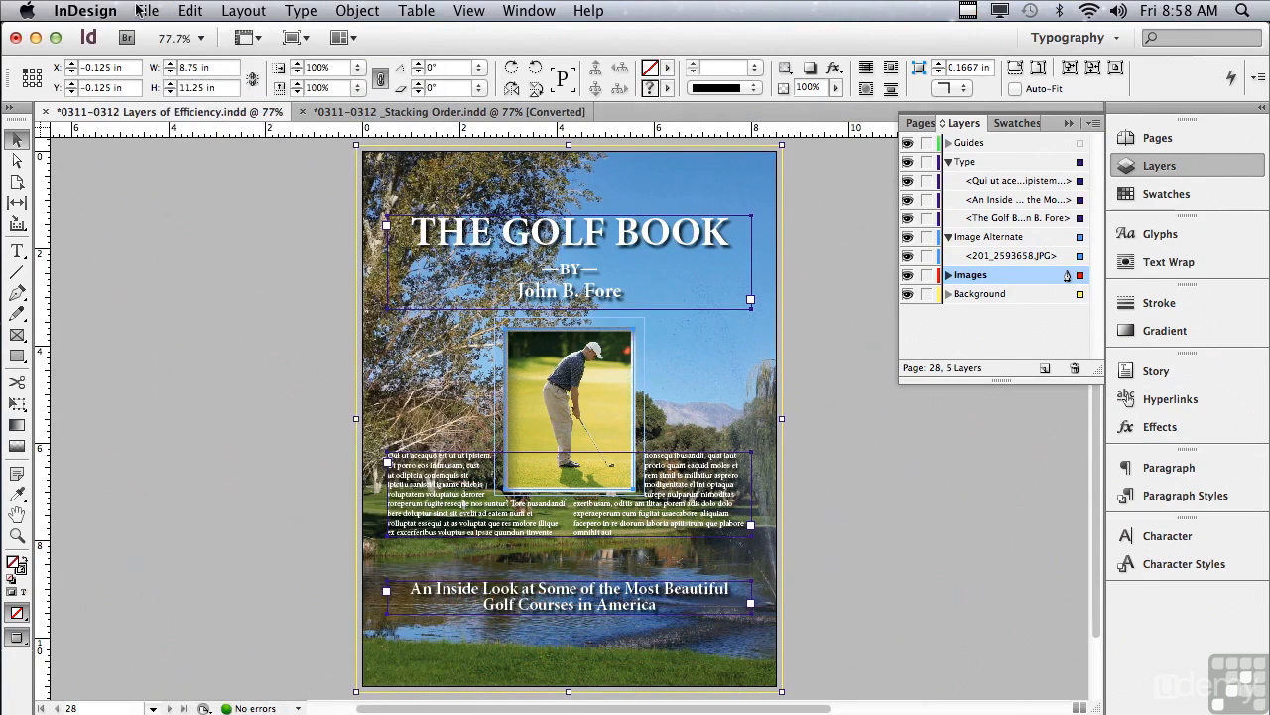
Create a new one-page Letter print document with Facing Pages turned off.
left_click(147, 11)
mouse_move(152, 42)
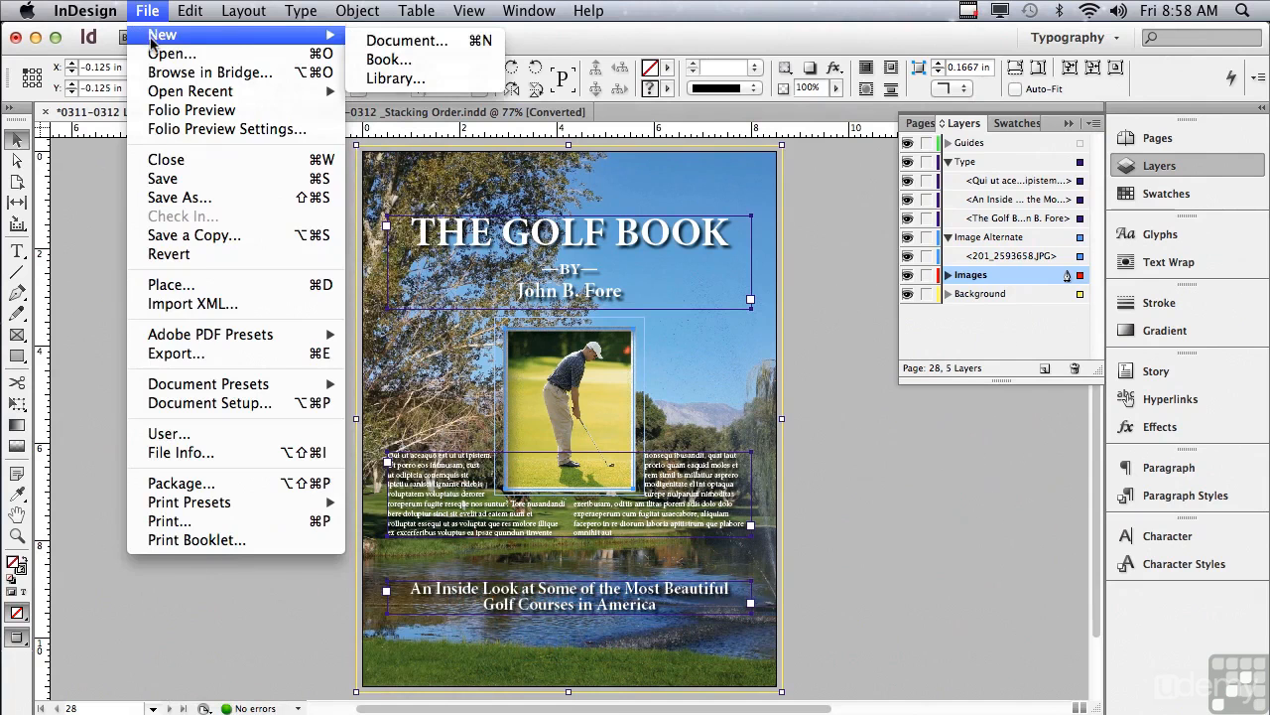
left_click(400, 44)
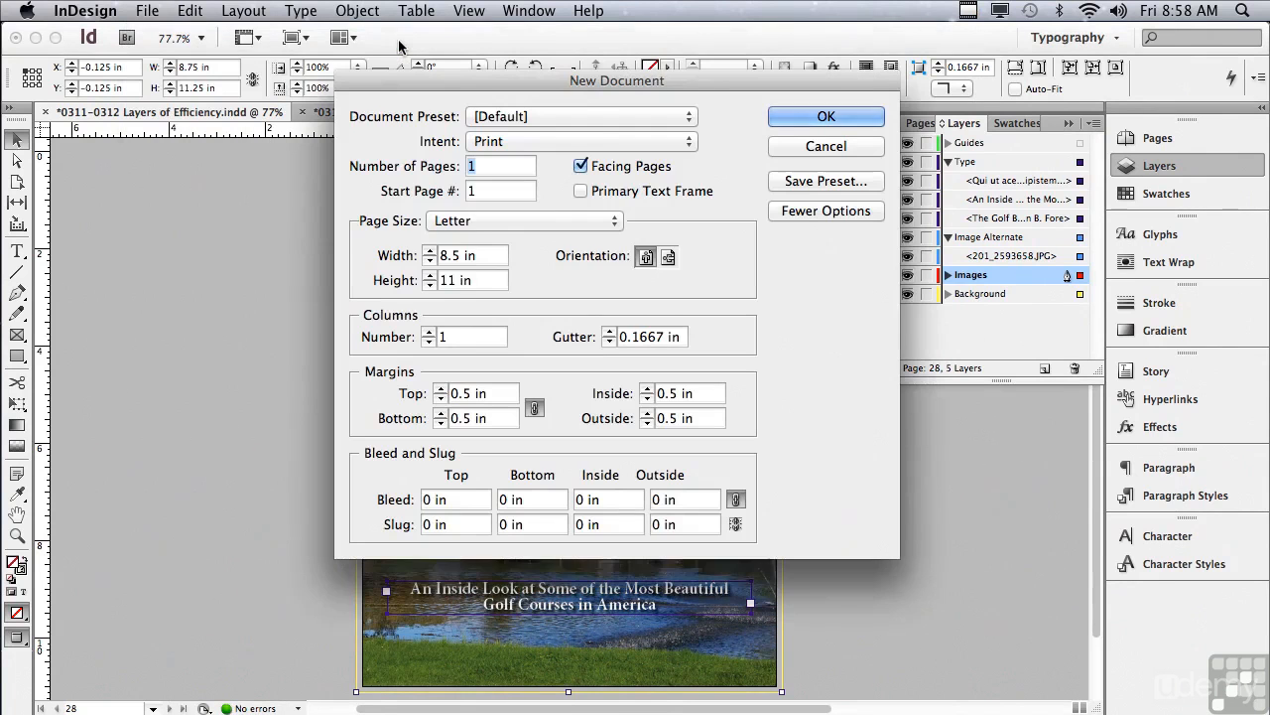
left_click(581, 166)
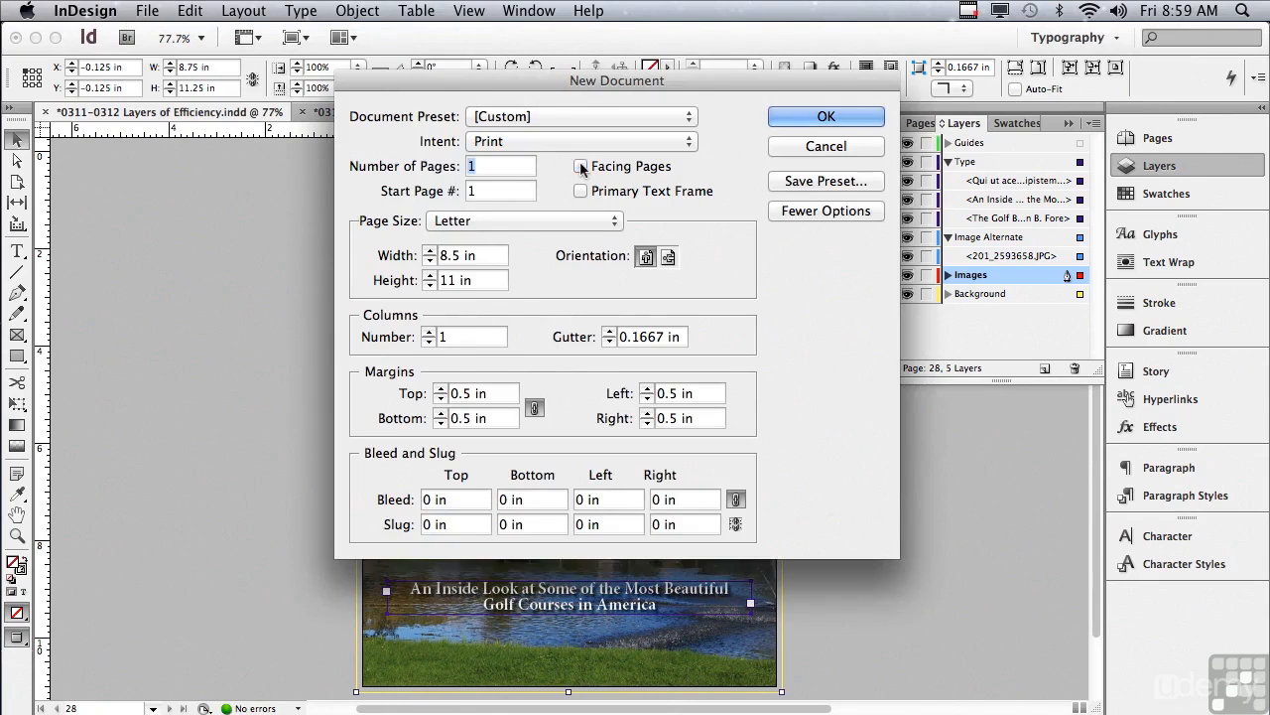
left_click(785, 117)
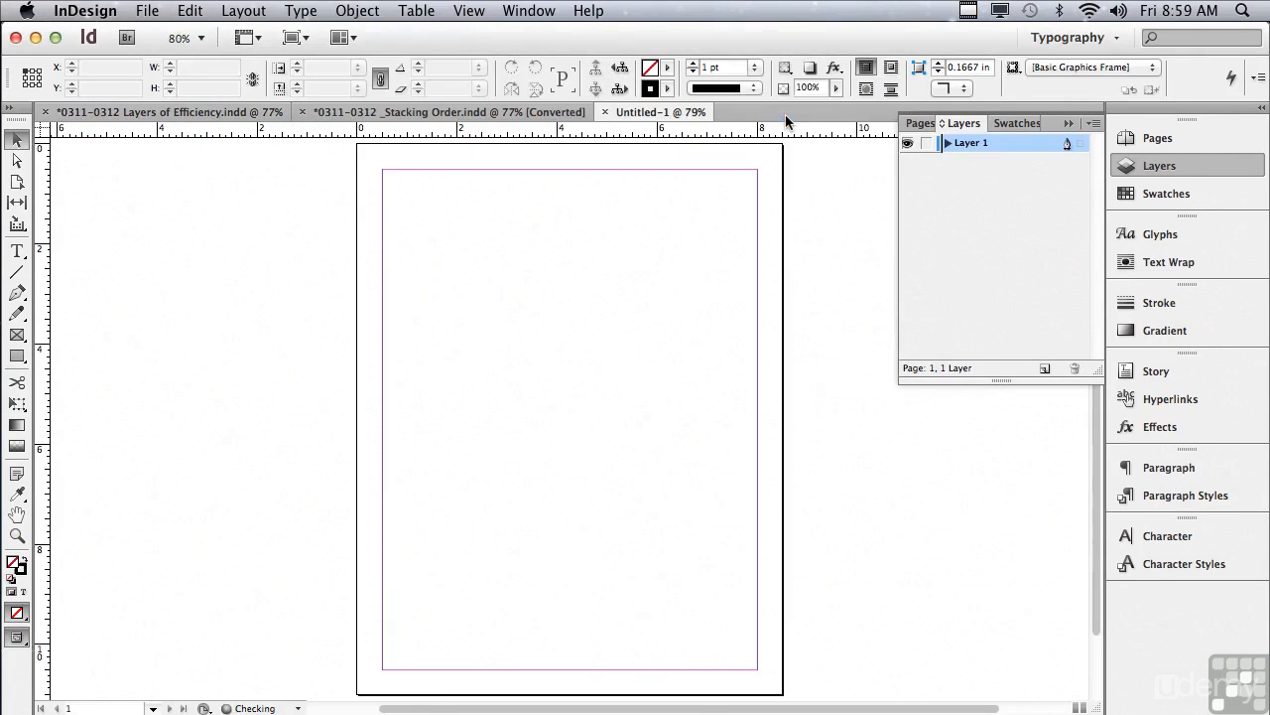
Paste the copied objects in place into the new document and check that Paste Remembers Layers is enabled.
left_click(188, 11)
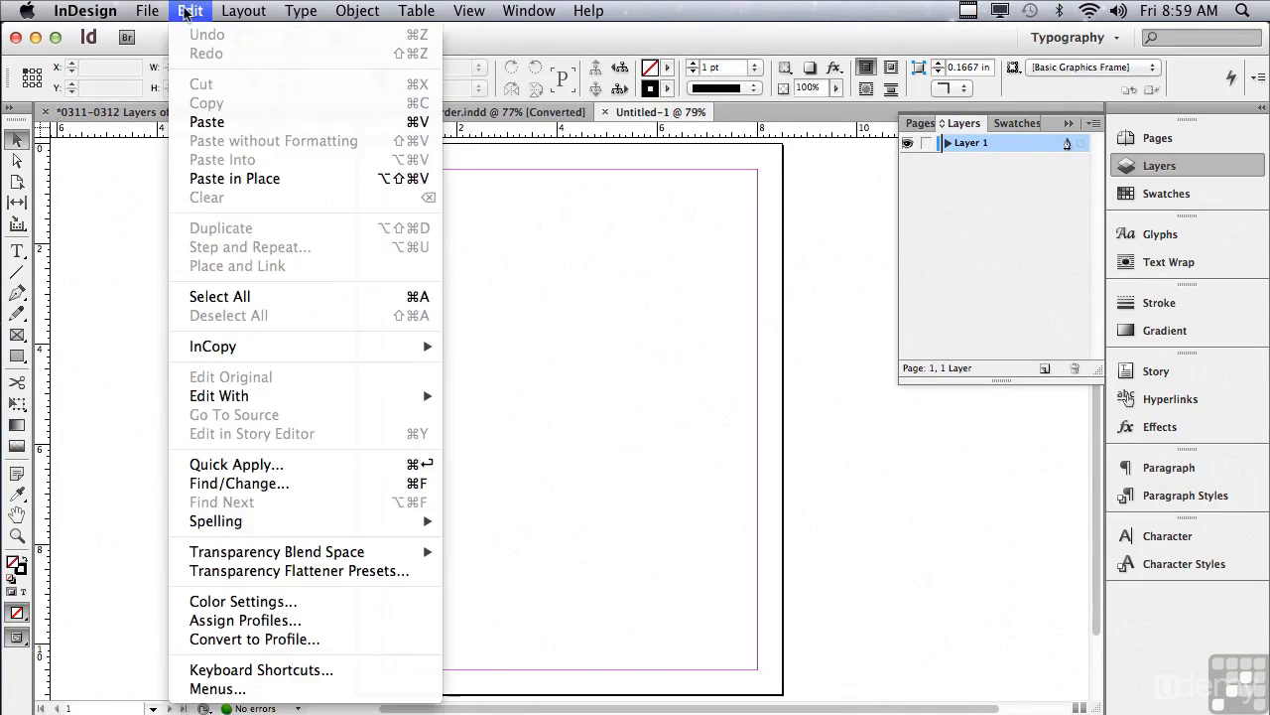
left_click(221, 179)
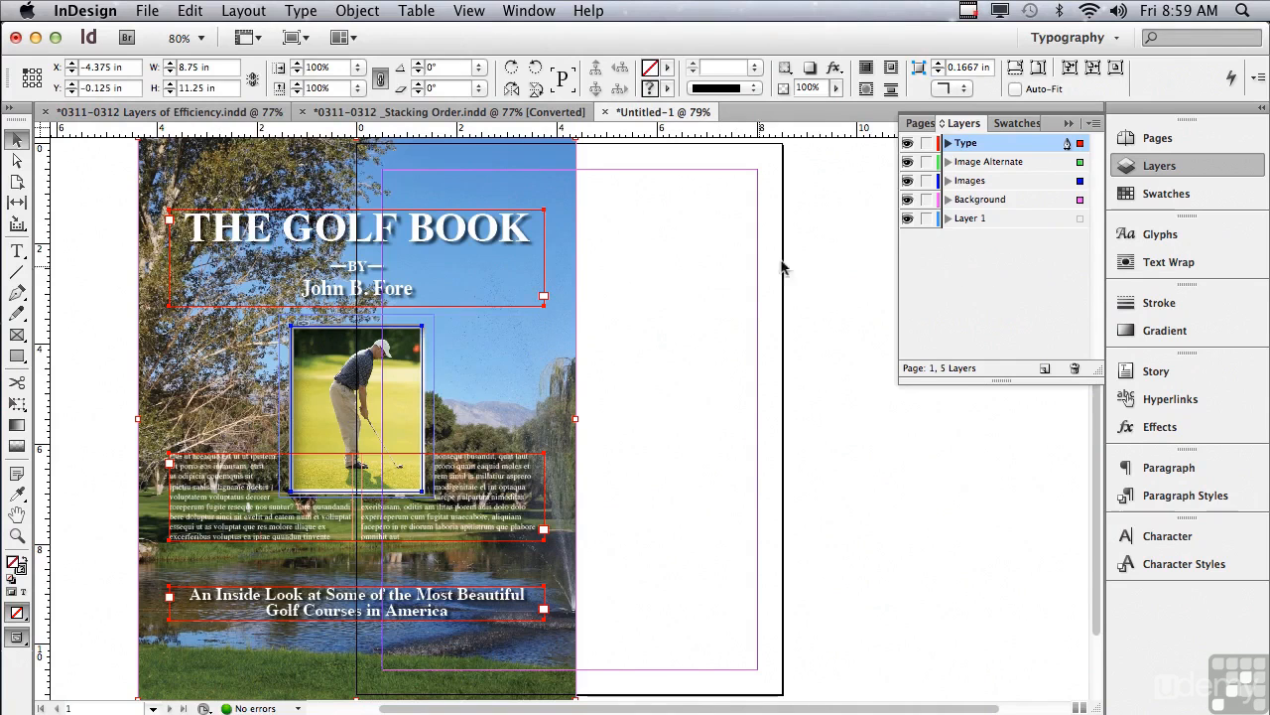
left_click(1096, 123)
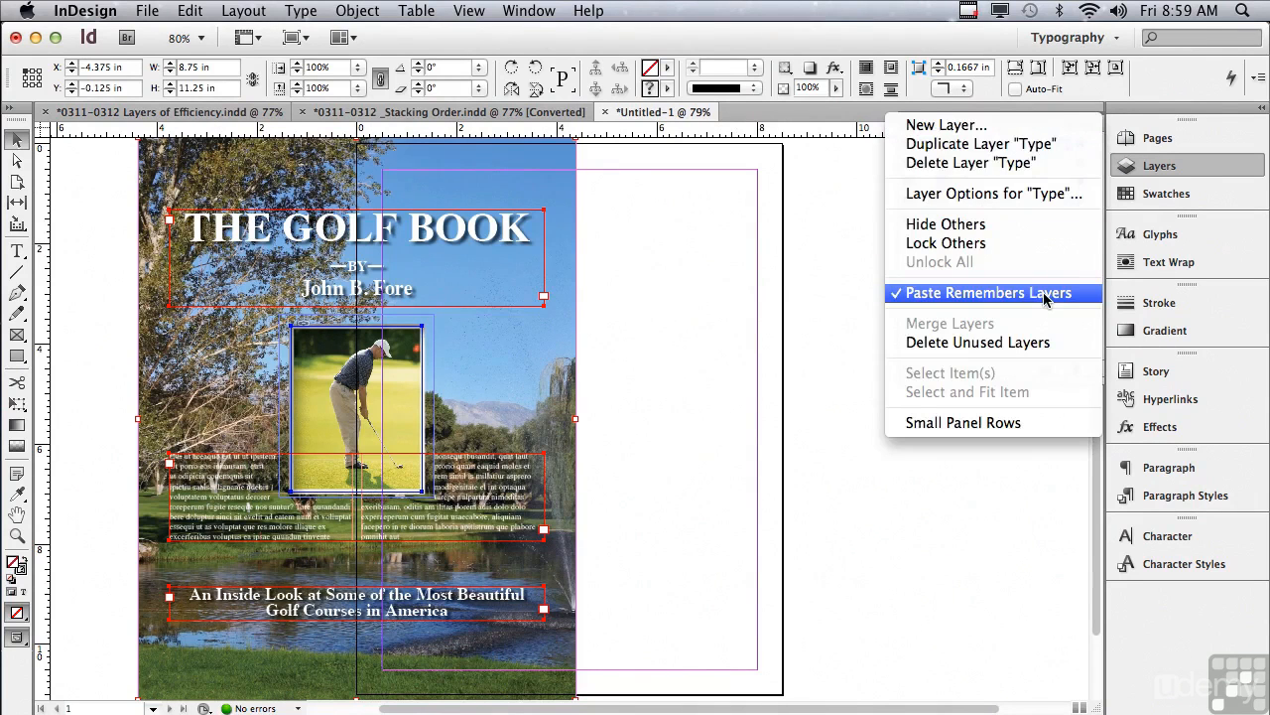
left_click(821, 260)
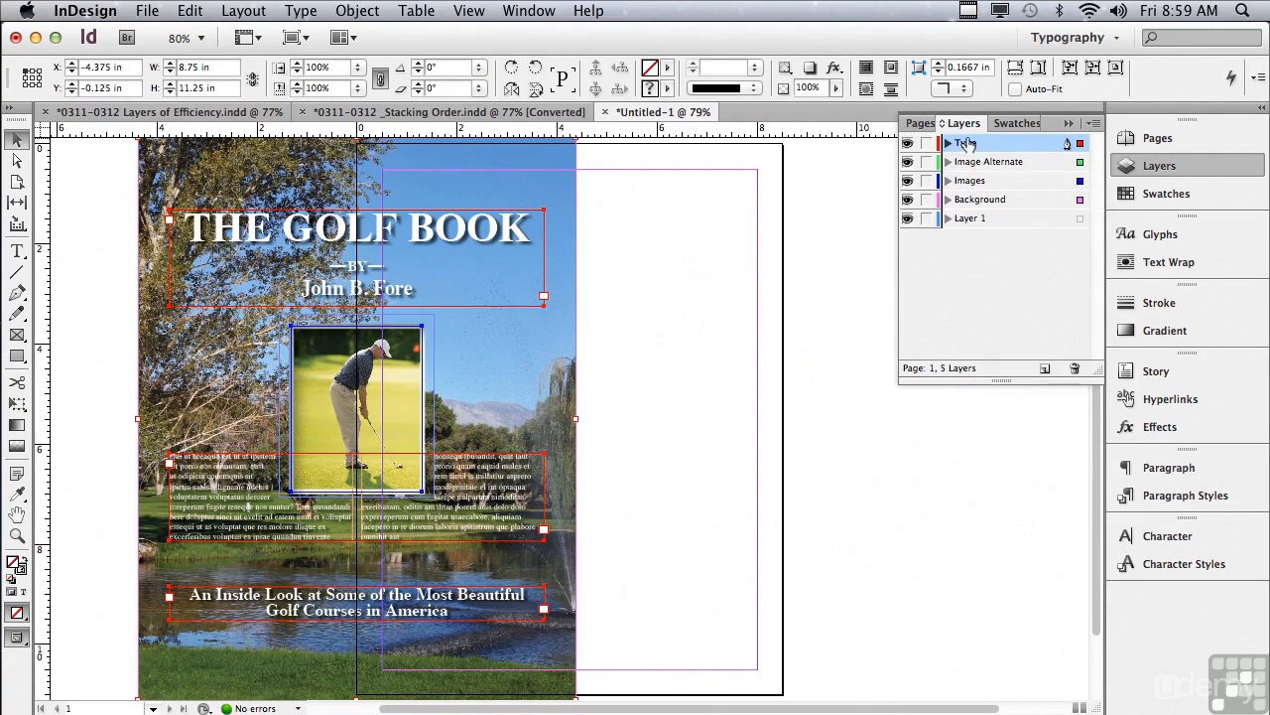